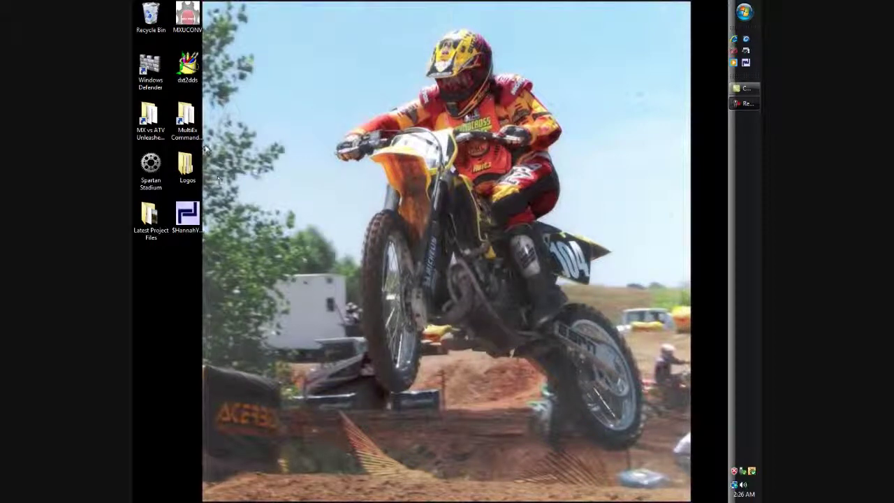
# - Examine the PAK files in the MX vs ATV Unleashed data folder, and close the folder window
pyautogui.doubleClick(149, 117)
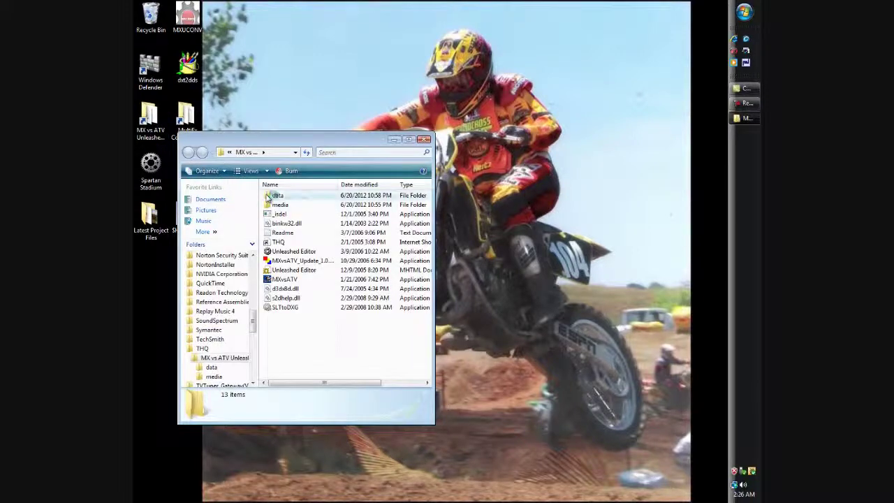
pyautogui.doubleClick(266, 199)
pyautogui.click(188, 153)
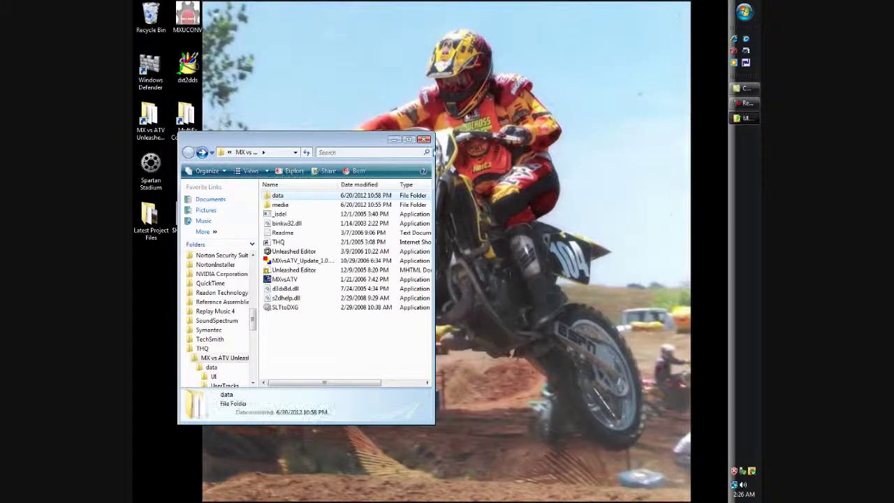
pyautogui.doubleClick(265, 195)
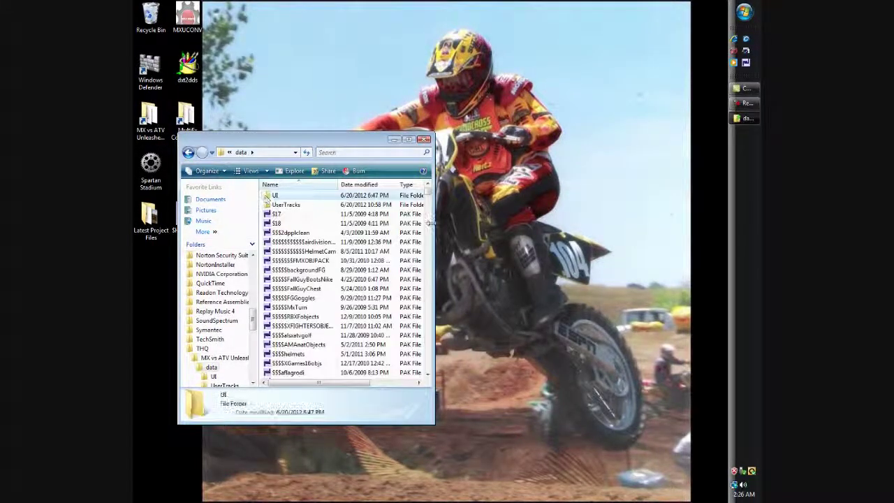
pyautogui.click(409, 140)
pyautogui.scroll(-10, 729, 284)
pyautogui.scroll(-15, 729, 284)
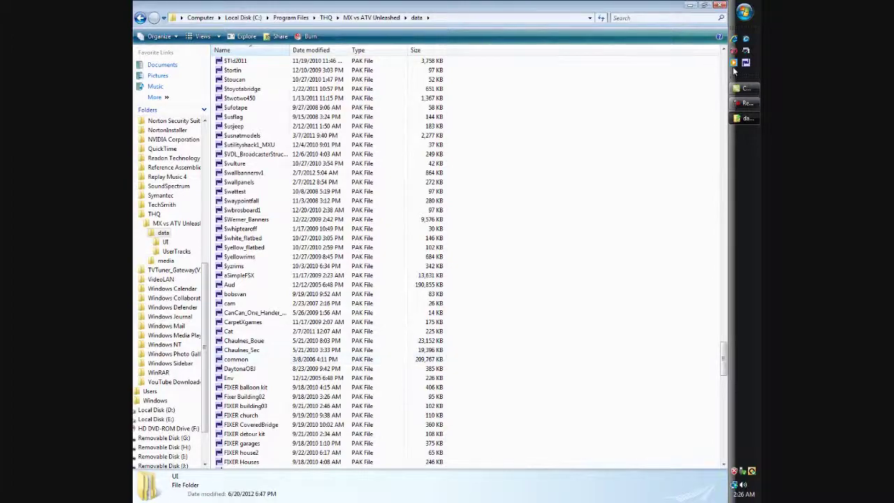
pyautogui.click(720, 5)
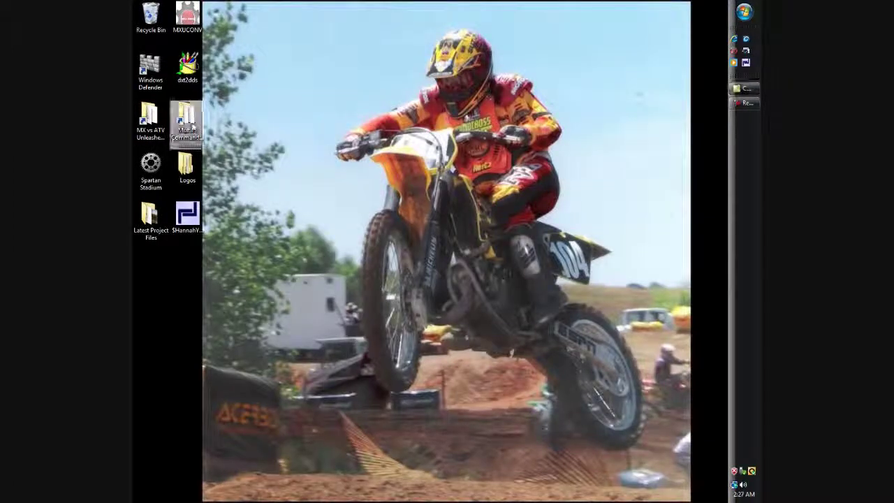
# - Examine the stock vehicle textures in MultiEx Commander's Stock Common Pak\Data\Veh\Tex folder, and close the folder window
pyautogui.doubleClick(185, 122)
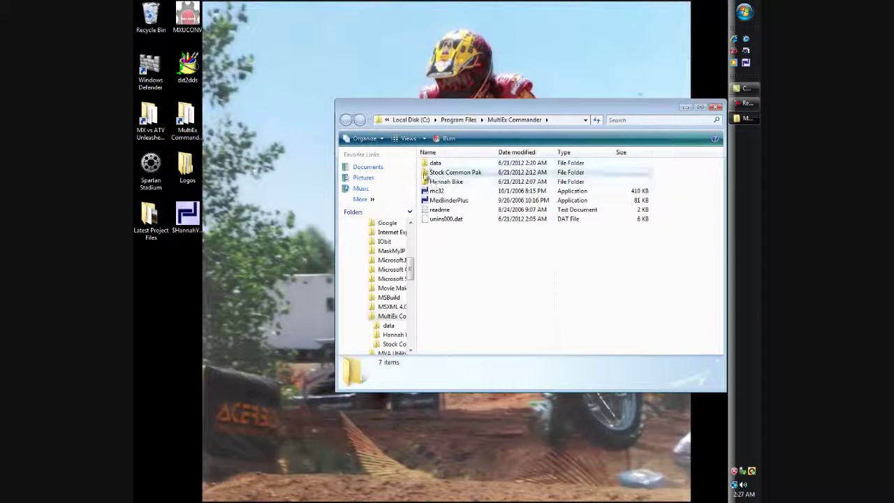
pyautogui.doubleClick(426, 171)
pyautogui.doubleClick(429, 163)
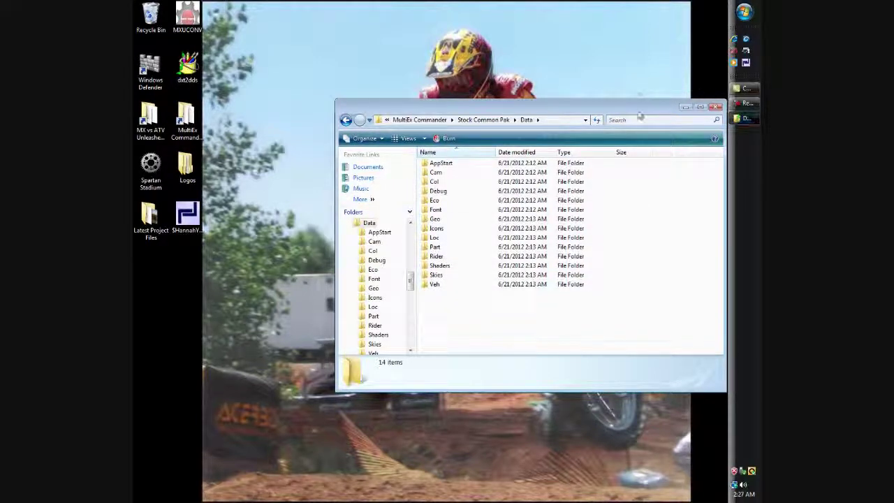
pyautogui.doubleClick(426, 284)
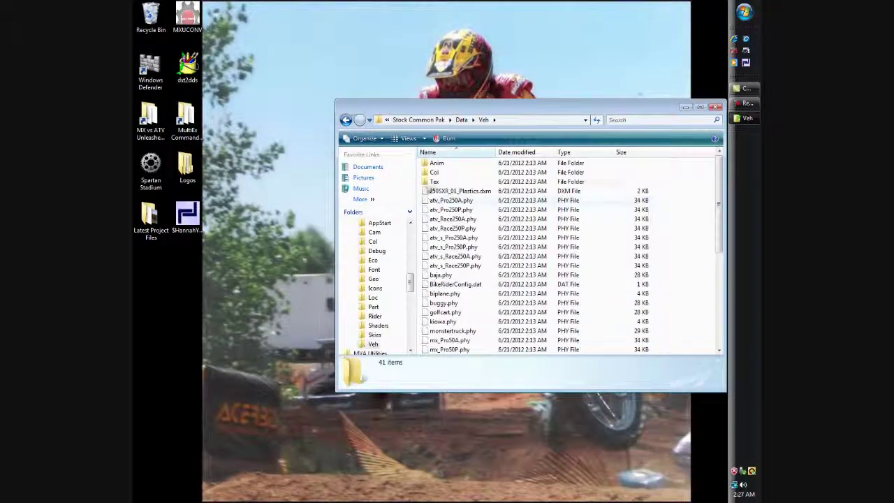
pyautogui.doubleClick(427, 184)
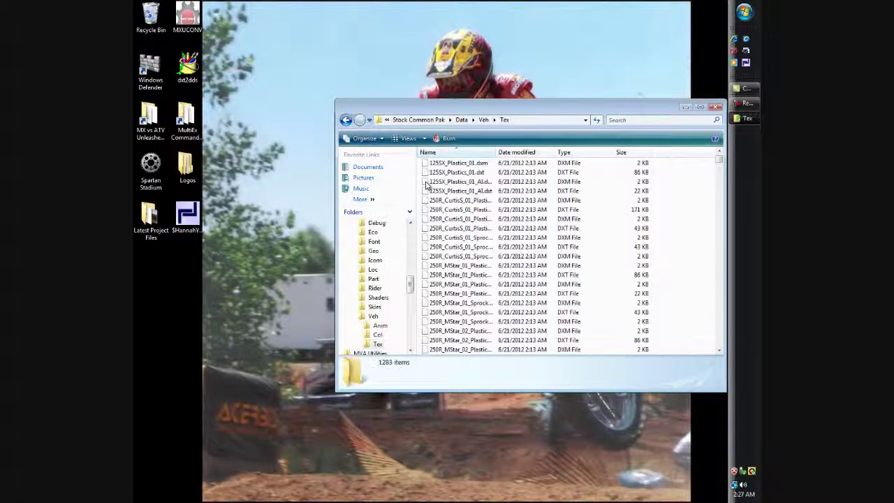
pyautogui.moveTo(718, 162); pyautogui.dragTo(715, 240)
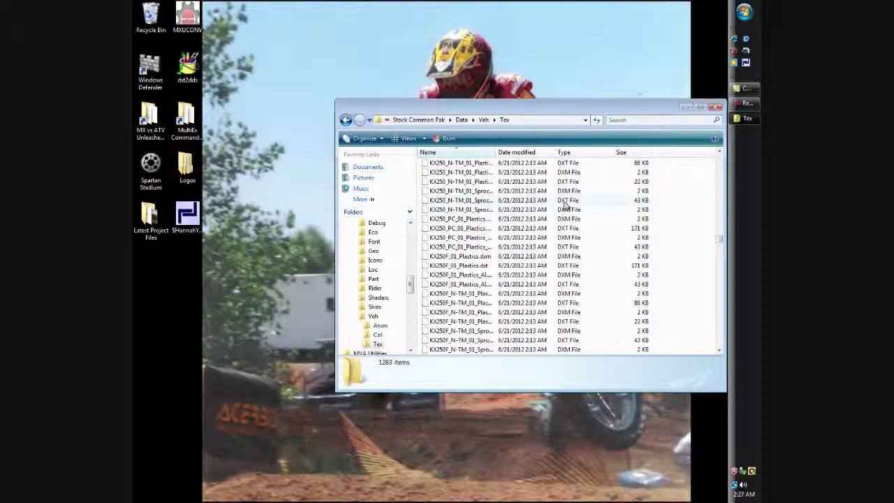
pyautogui.click(716, 106)
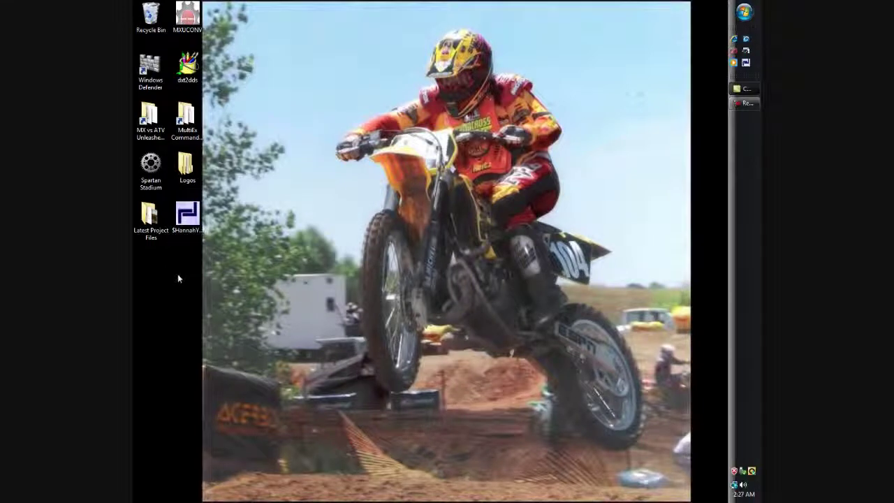
# - Open the desktop's $HannahYZ250.pak archive in MultiEx Commander, choosing the game the archive belongs to
pyautogui.click(183, 225)
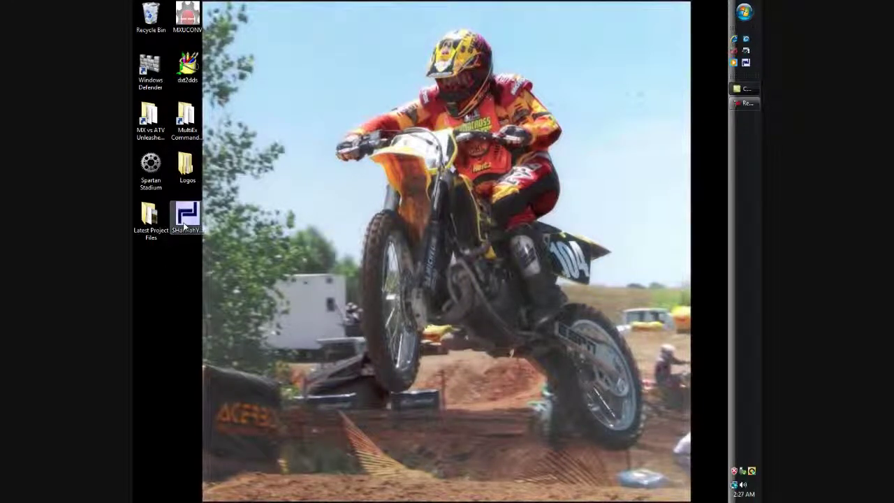
pyautogui.rightClick(184, 226)
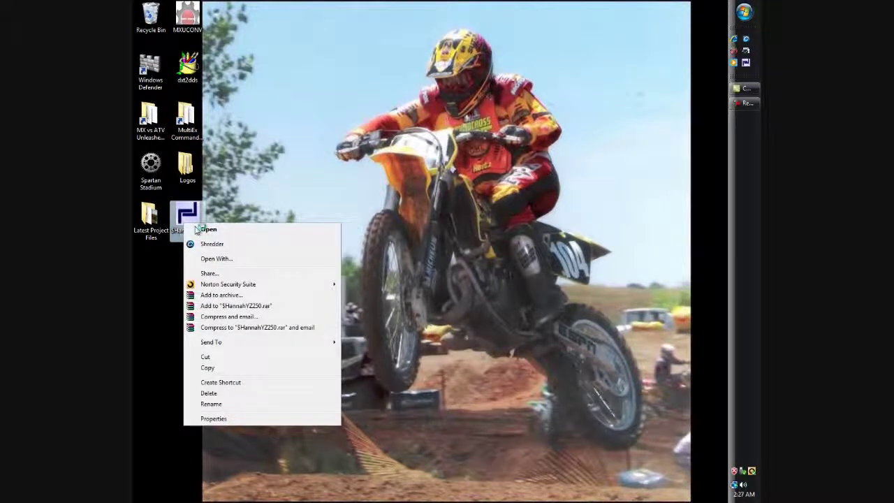
pyautogui.click(202, 230)
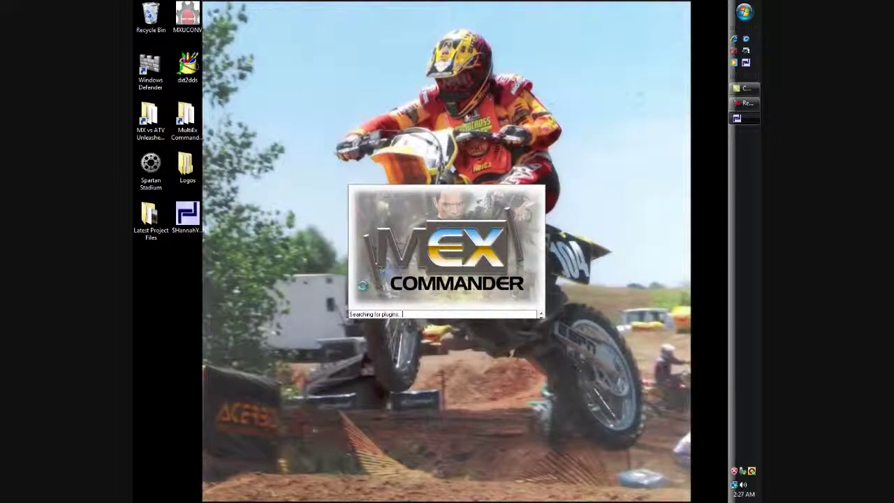
pyautogui.scroll(-10, 537, 292)
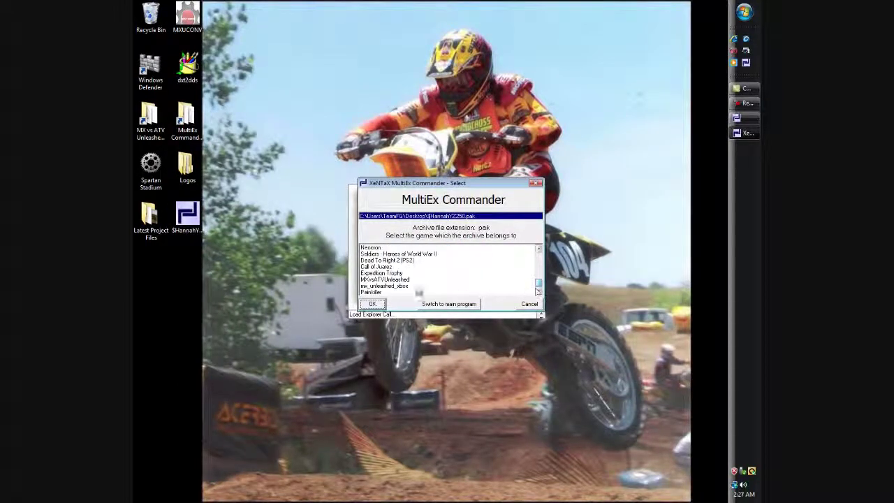
pyautogui.doubleClick(393, 285)
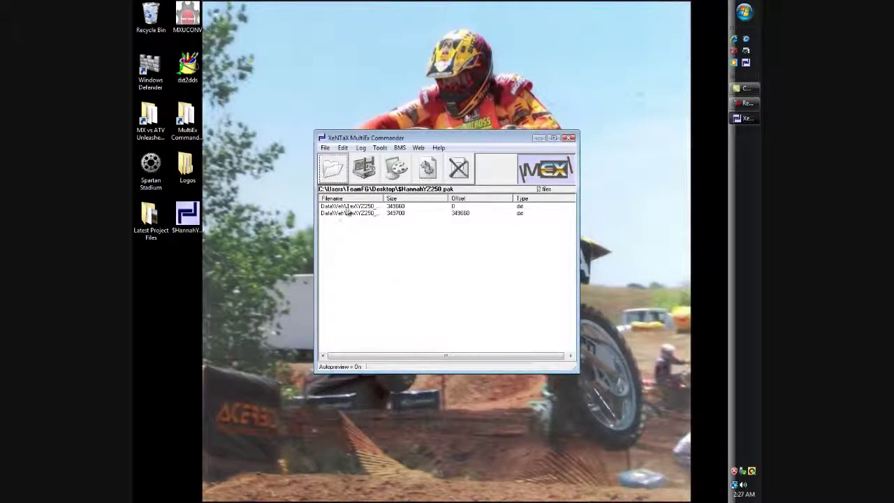
# - Select both DXT texture files in the archive to view their available actions, and close MultiEx Commander
pyautogui.moveTo(347, 211); pyautogui.dragTo(347, 205)
pyautogui.rightClick(353, 214)
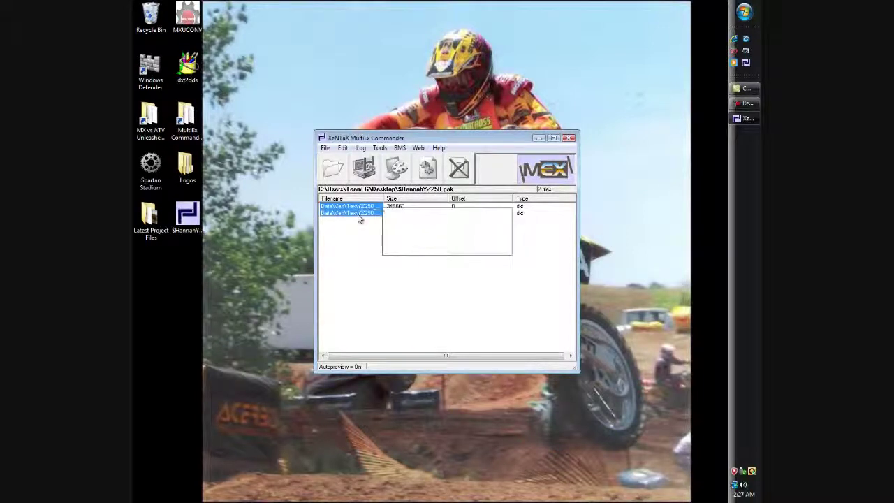
pyautogui.press('Escape')
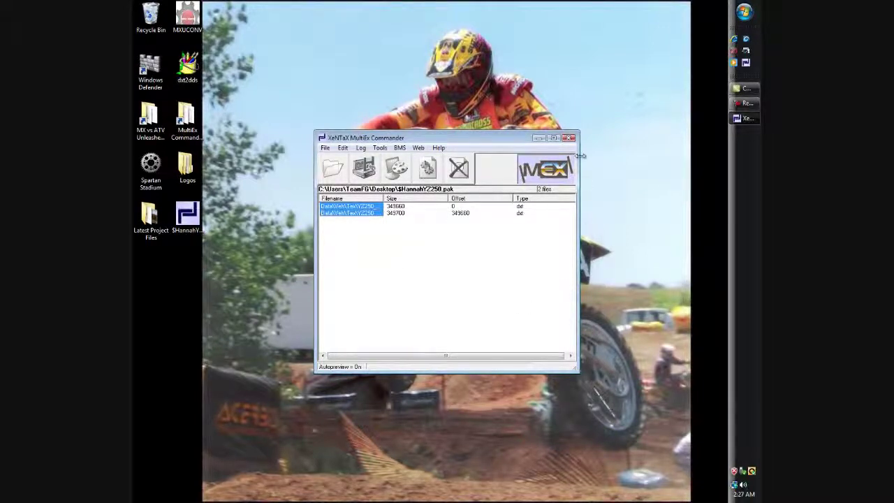
pyautogui.click(569, 138)
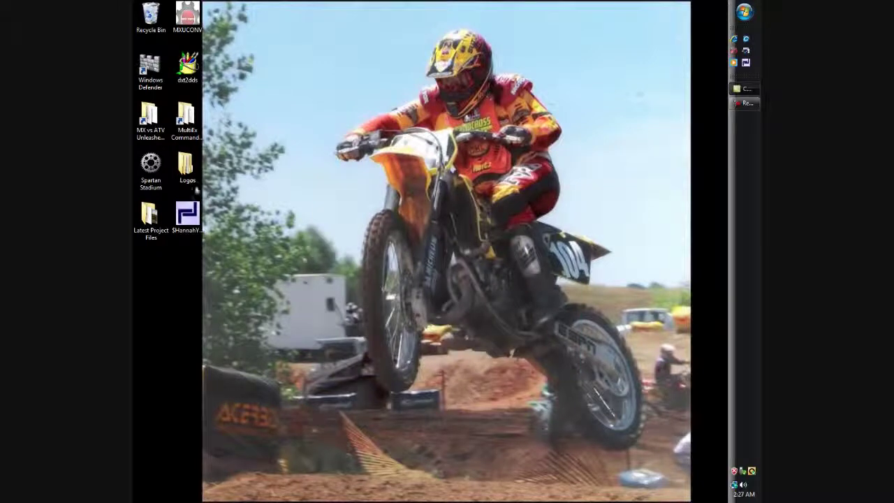
# - Copy YZ250_TROY_01_Plastics.dxt from MultiEx Commander's Hannah Bike\Data\Veh\Tex folder to the desktop, and close the folder window
pyautogui.doubleClick(185, 118)
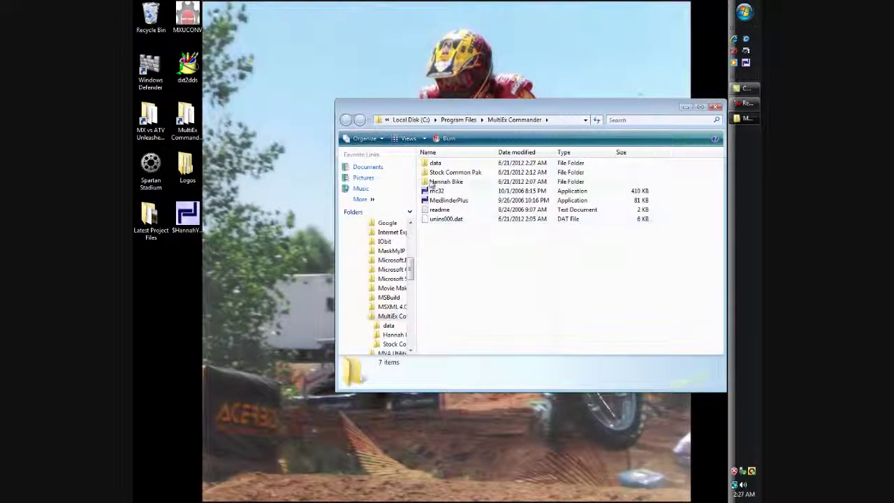
pyautogui.doubleClick(430, 183)
pyautogui.doubleClick(428, 162)
pyautogui.doubleClick(428, 164)
pyautogui.doubleClick(429, 163)
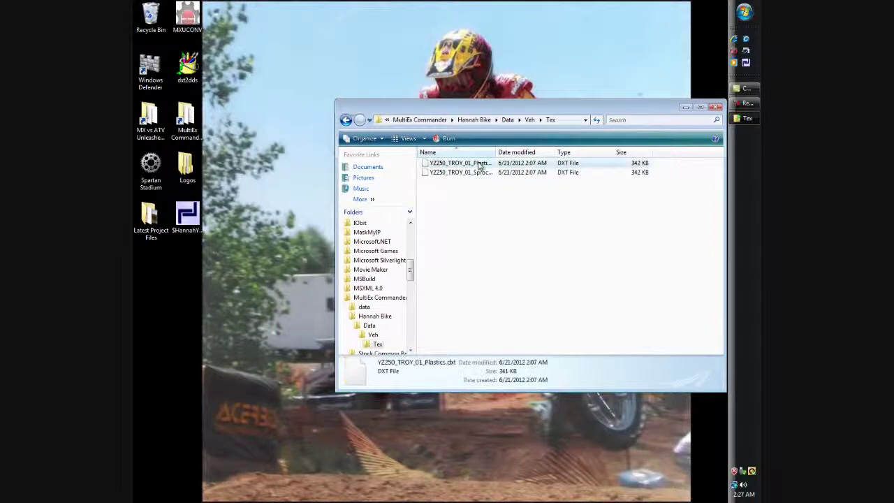
pyautogui.rightClick(478, 162)
pyautogui.click(502, 281)
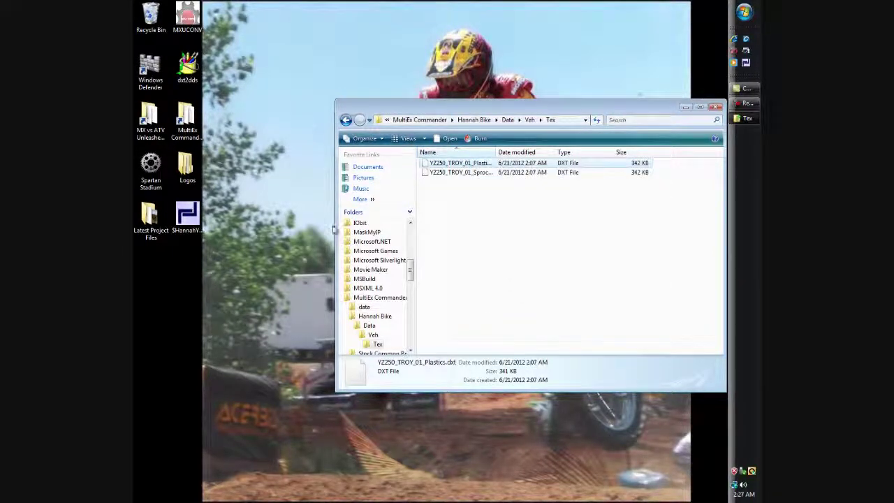
pyautogui.rightClick(272, 140)
pyautogui.click(296, 182)
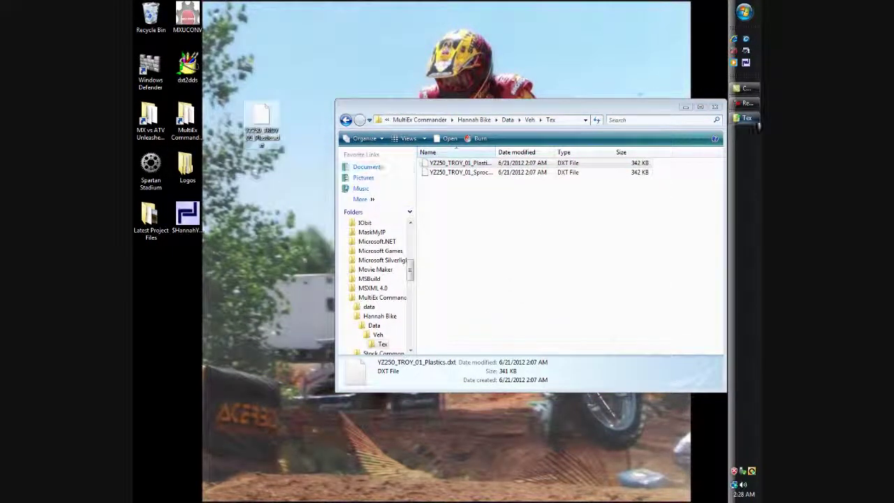
pyautogui.click(715, 106)
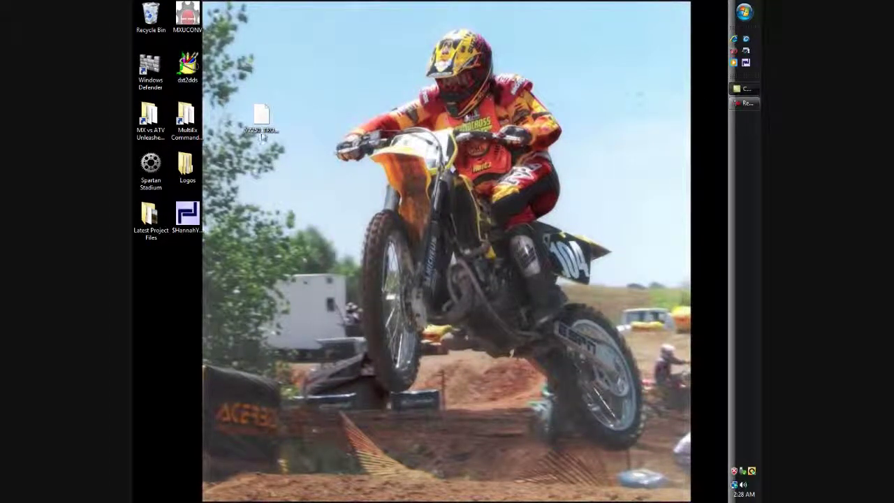
# - Convert the desktop's YZ250_TROY_01_Plastics.dxt to DDS format with the dxt2dds program, and close the converter
pyautogui.doubleClick(182, 80)
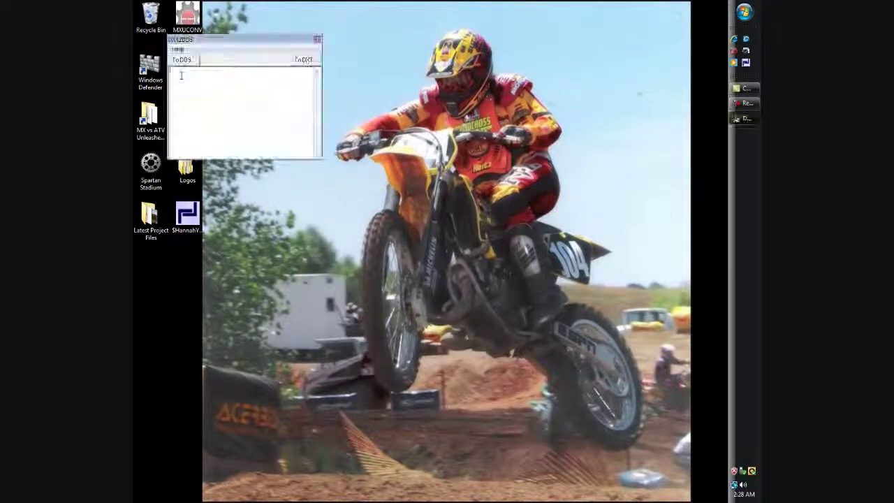
pyautogui.click(183, 60)
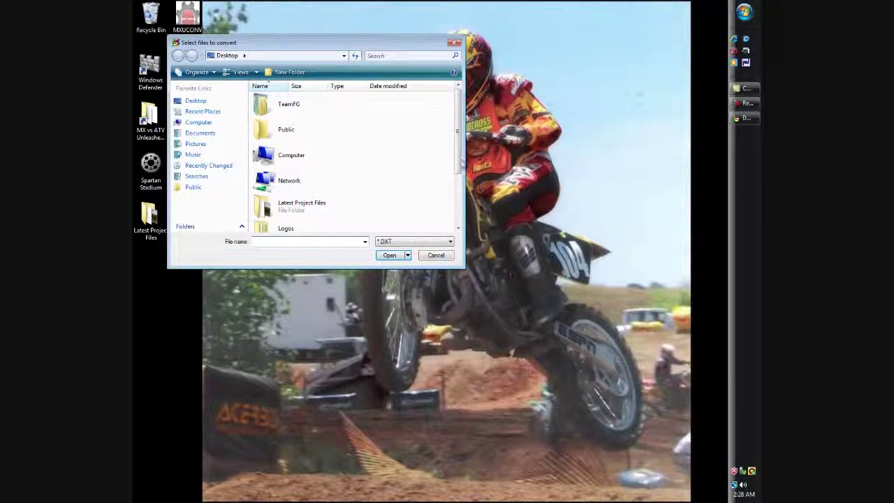
pyautogui.moveTo(459, 162); pyautogui.dragTo(458, 218)
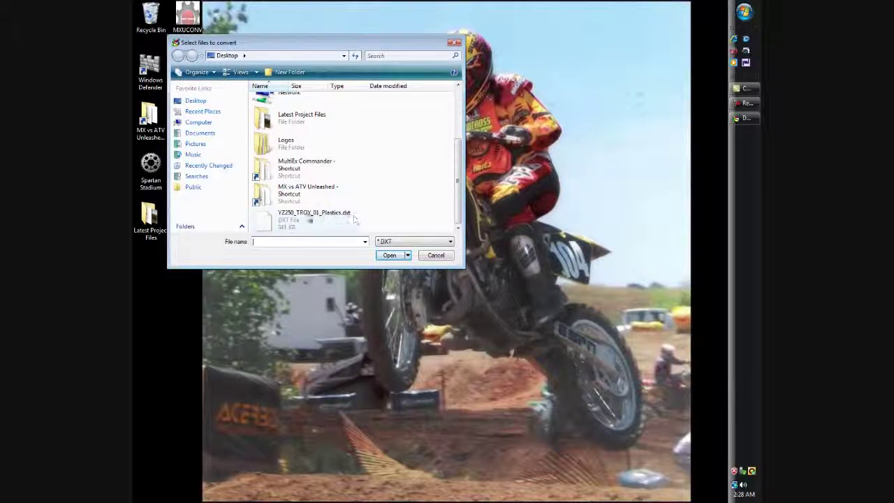
pyautogui.click(335, 220)
pyautogui.click(388, 256)
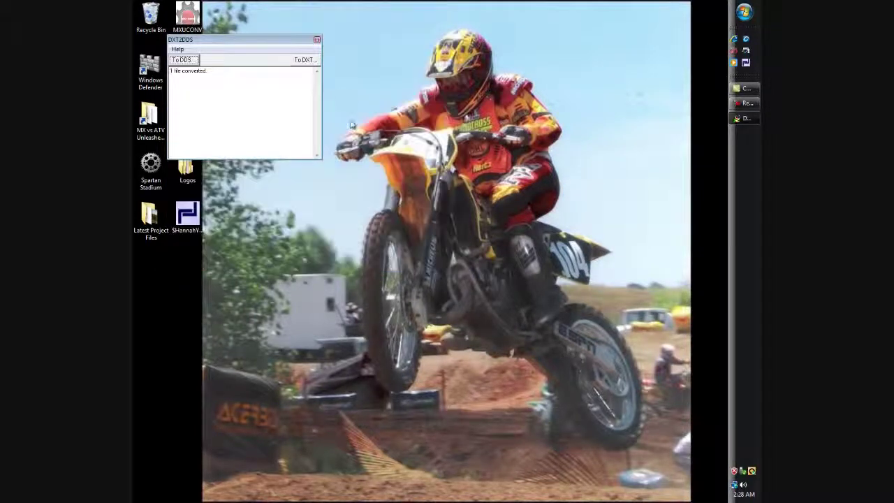
pyautogui.click(317, 40)
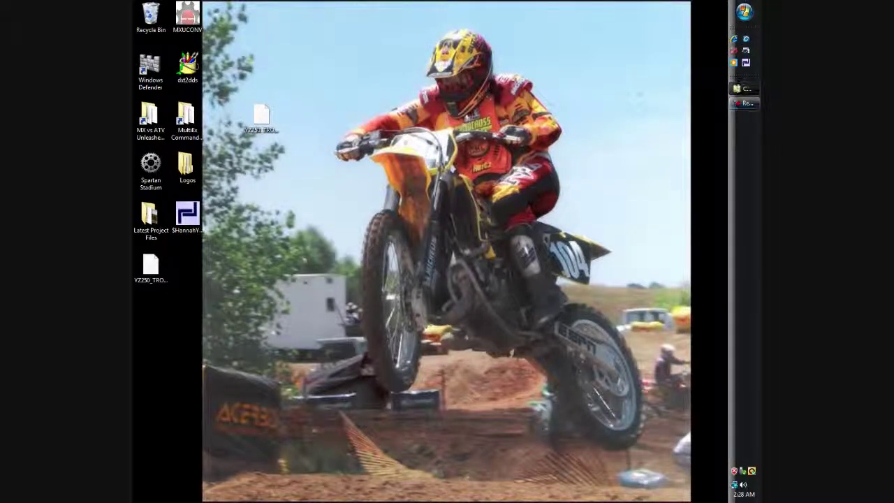
# - Launch DXTBmp and open the converted YZ250_TROY_01_Plastics DDS file from the desktop
pyautogui.click(744, 11)
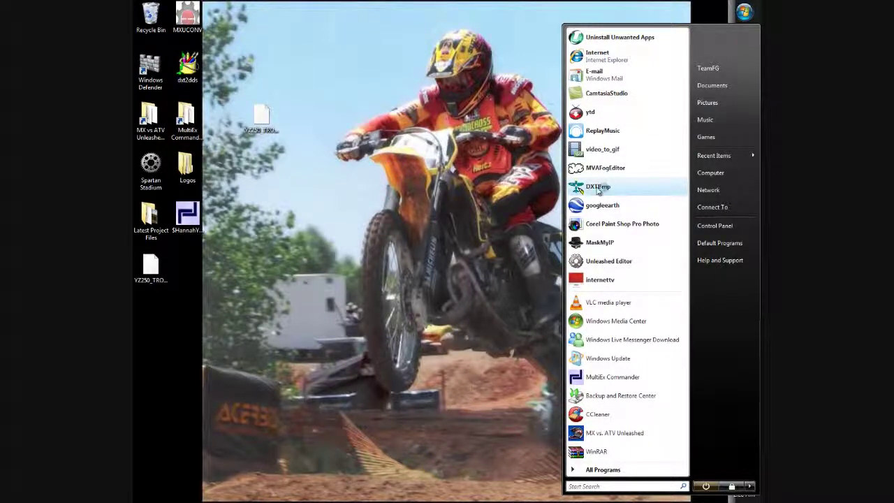
pyautogui.click(595, 188)
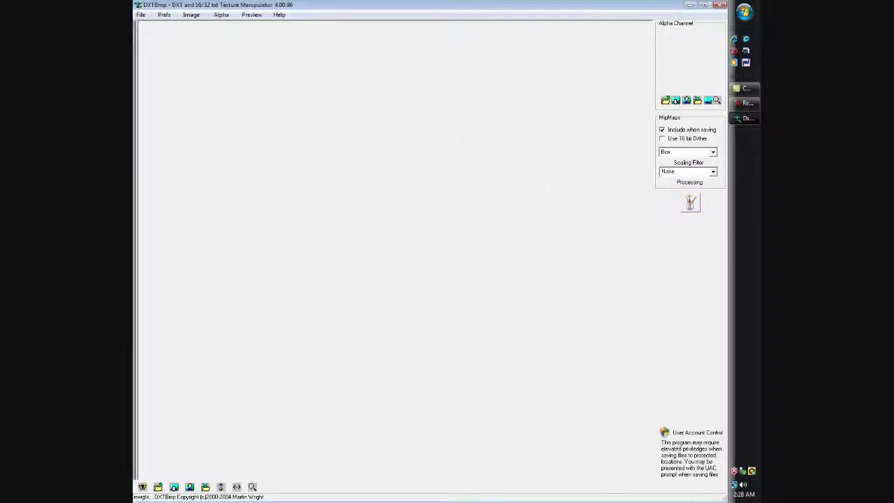
pyautogui.click(142, 16)
pyautogui.click(150, 33)
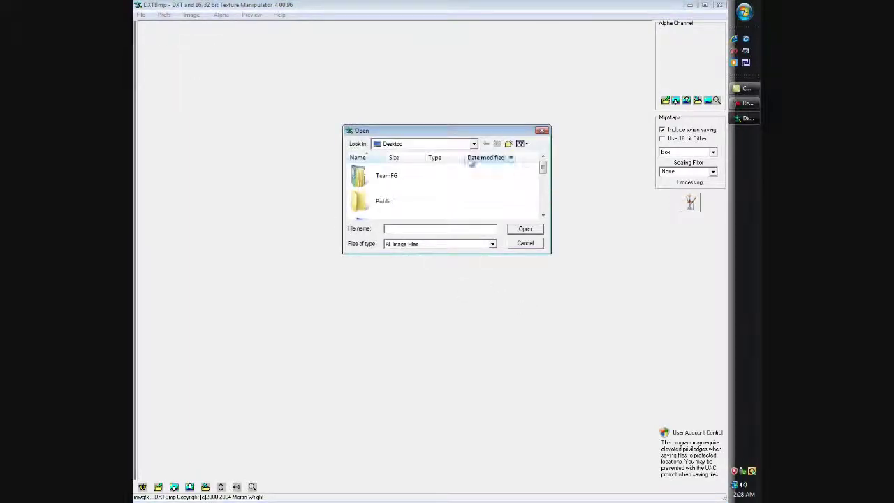
pyautogui.scroll(-5, 398, 210)
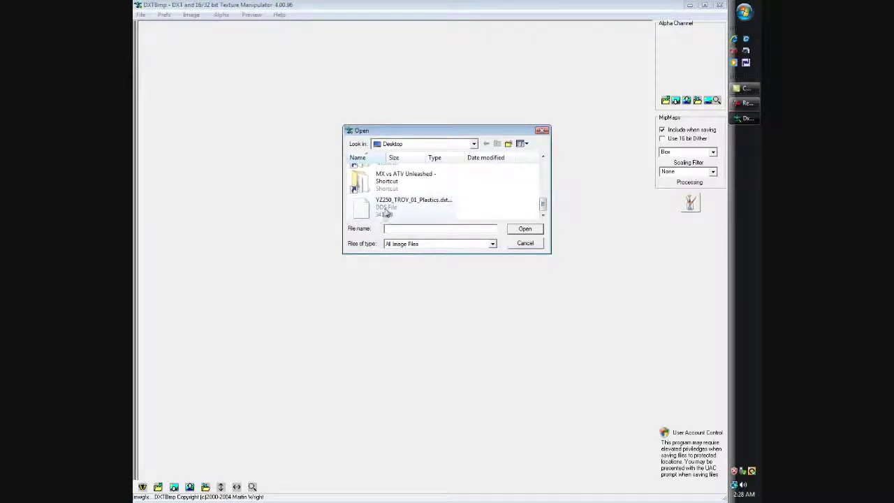
pyautogui.click(386, 209)
pyautogui.click(524, 230)
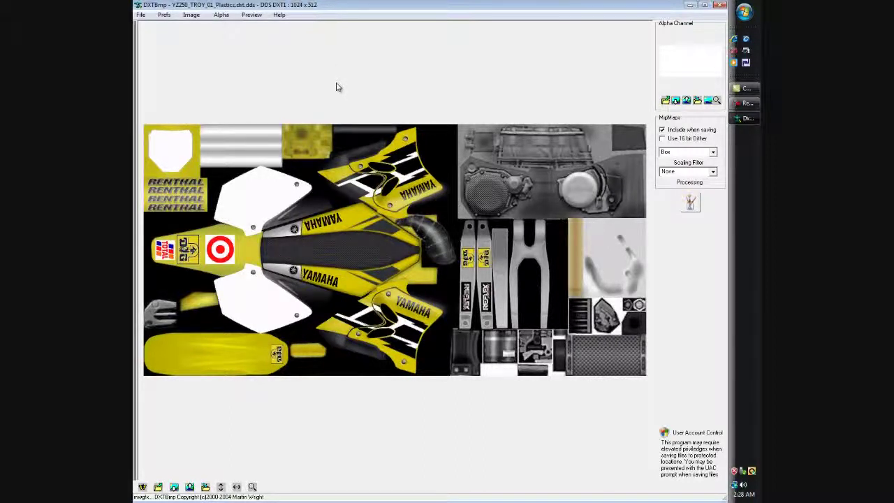
# - Save the texture to the desktop as a 24-bit BMP image named YZ250_TROY_01_Plastics, and close DXTBmp
pyautogui.click(140, 15)
pyautogui.moveTo(163, 53)
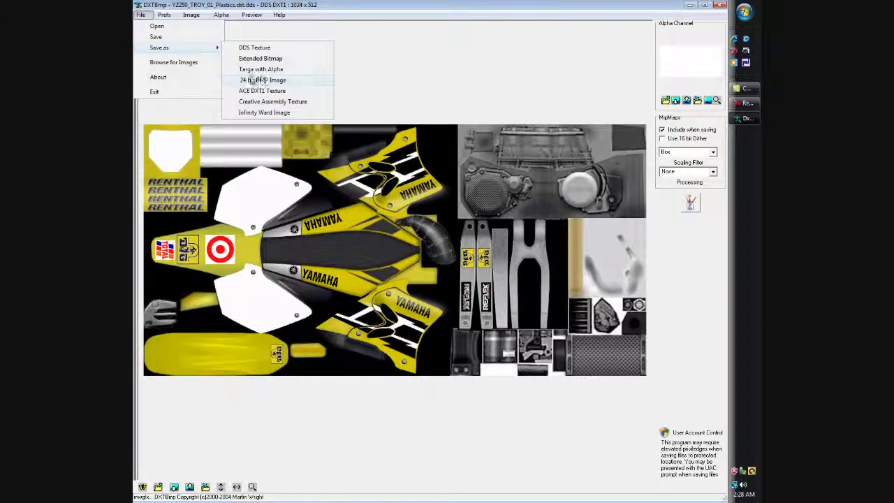
pyautogui.click(275, 82)
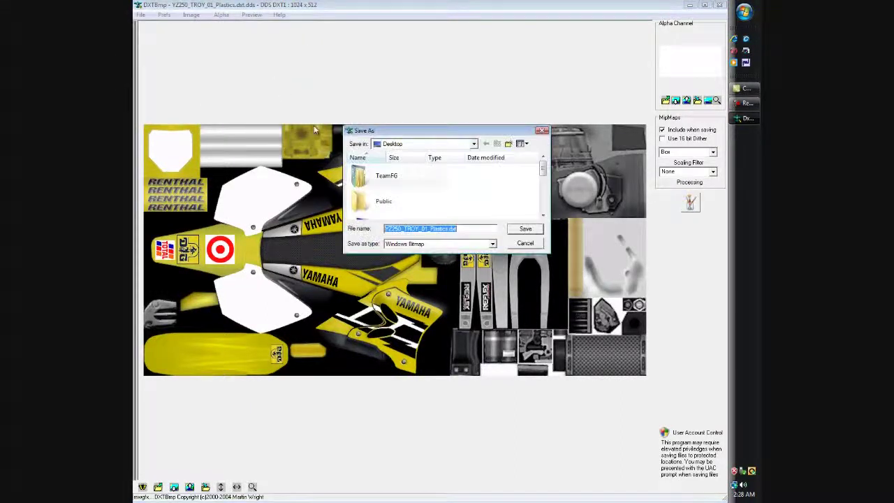
pyautogui.click(459, 229)
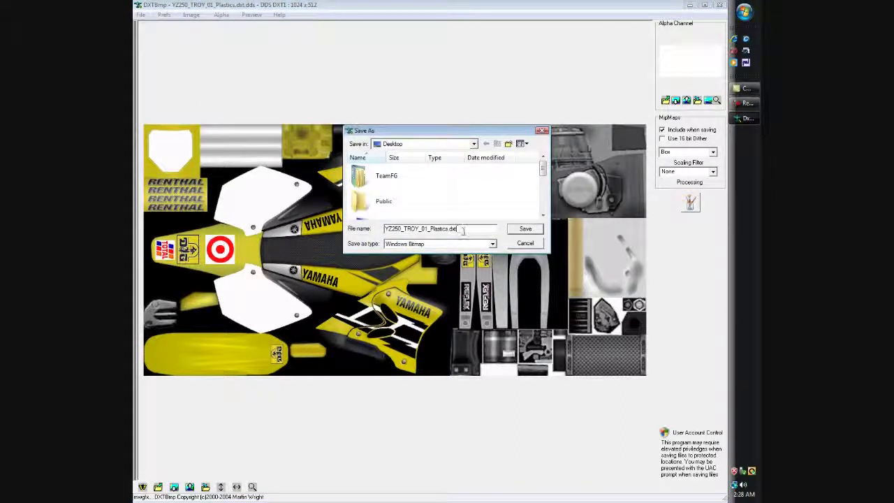
pyautogui.press('BackSpace')
pyautogui.press('BackSpace')
pyautogui.press('BackSpace')
pyautogui.press('BackSpace')
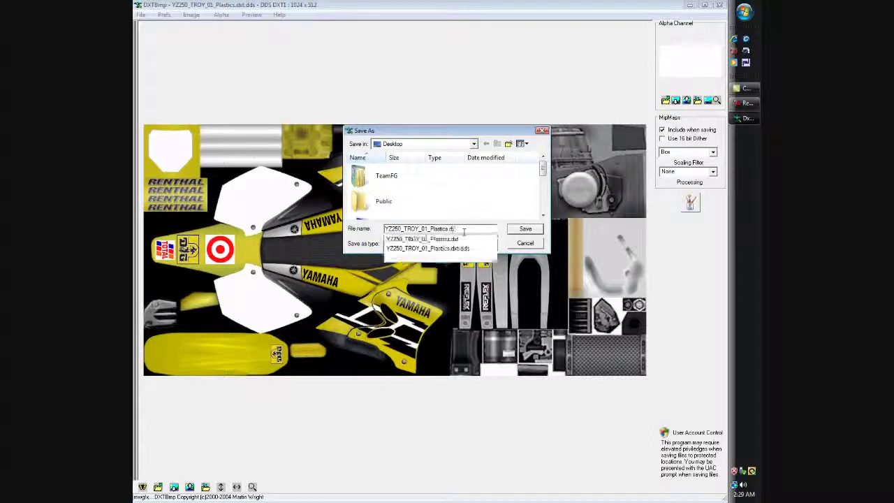
pyautogui.click(524, 230)
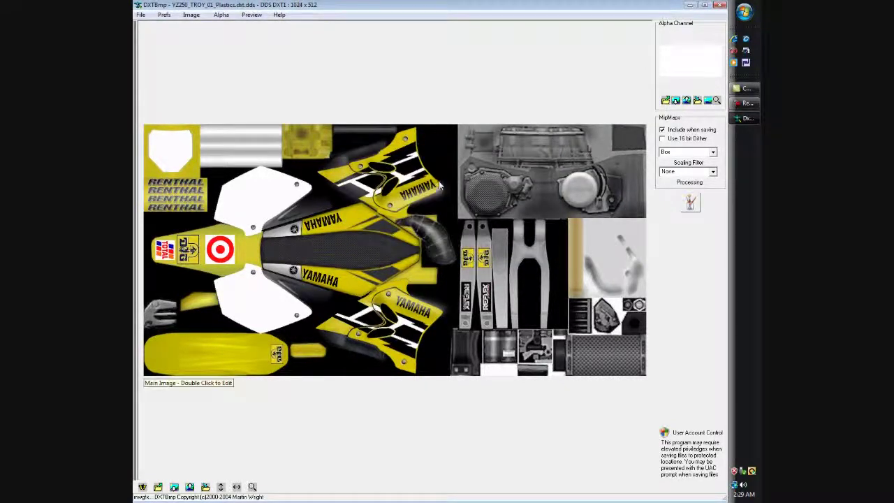
pyautogui.click(723, 5)
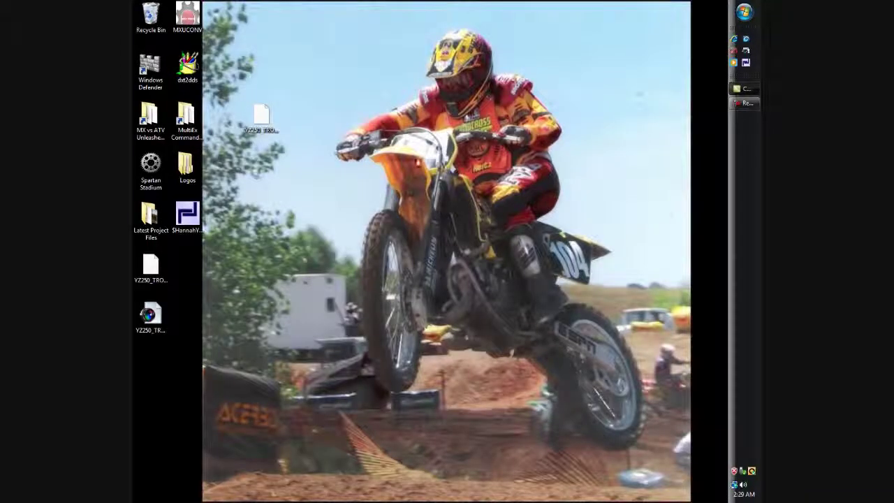
# - Open the desktop's YZ250_TROY_01_Plastics bitmap in Paint Shop Pro and position its image window in the workspace
pyautogui.rightClick(149, 321)
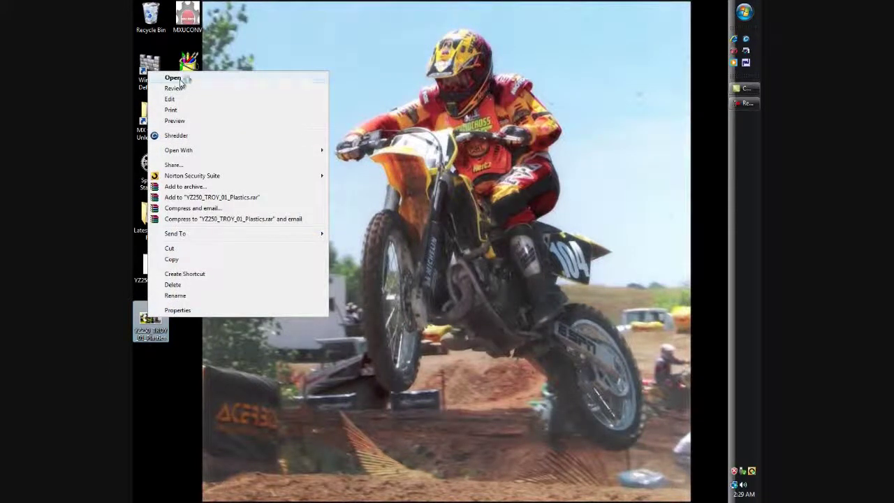
pyautogui.click(172, 78)
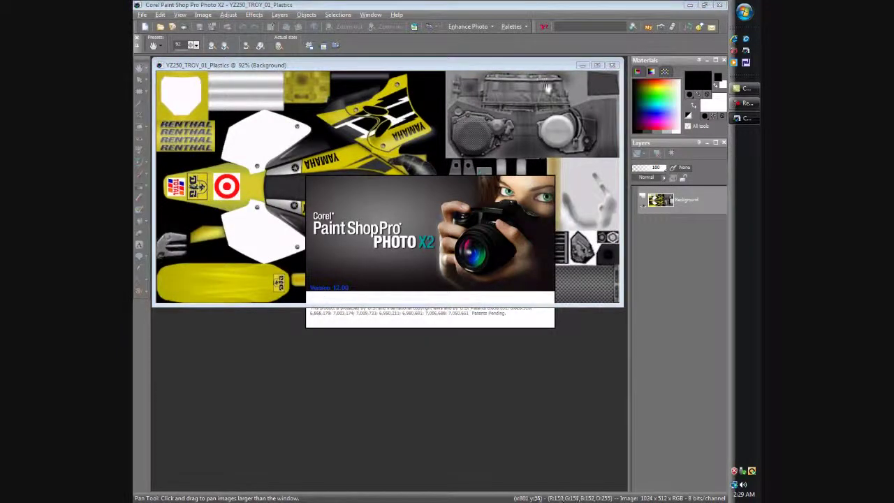
pyautogui.moveTo(548, 72); pyautogui.dragTo(543, 132)
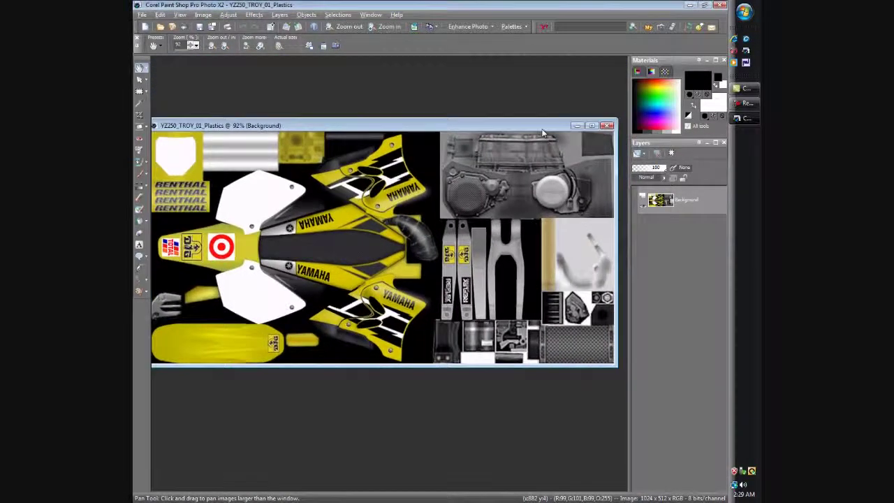
pyautogui.scroll(-1, 460, 210)
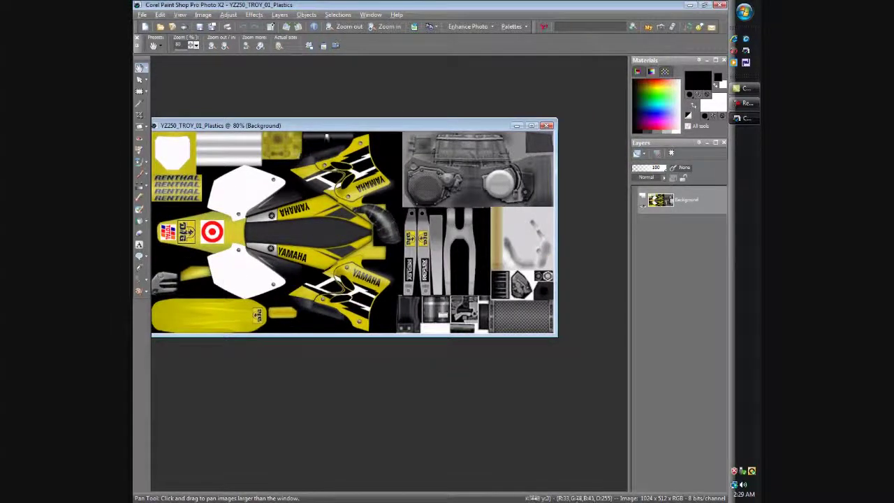
pyautogui.moveTo(323, 123); pyautogui.dragTo(346, 128)
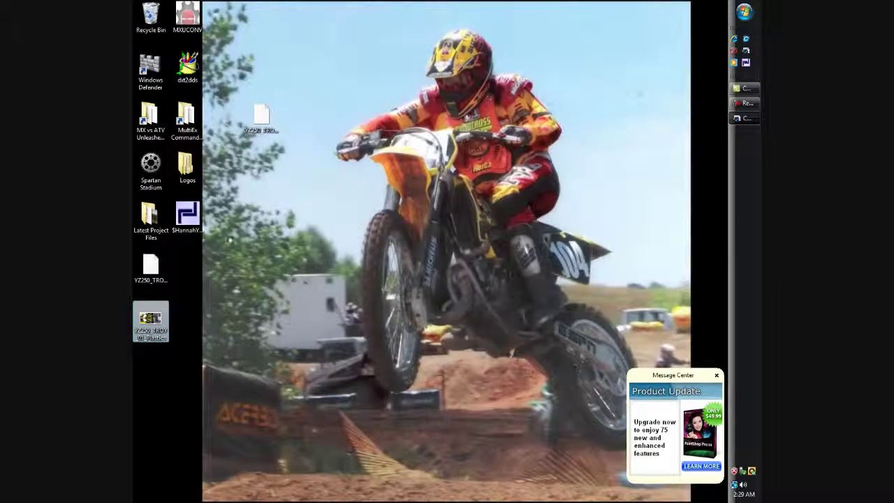
# - Open the racer-x-shield image from the desktop's Logos folder in Paint Shop Pro and place it below the plastics texture
pyautogui.doubleClick(187, 166)
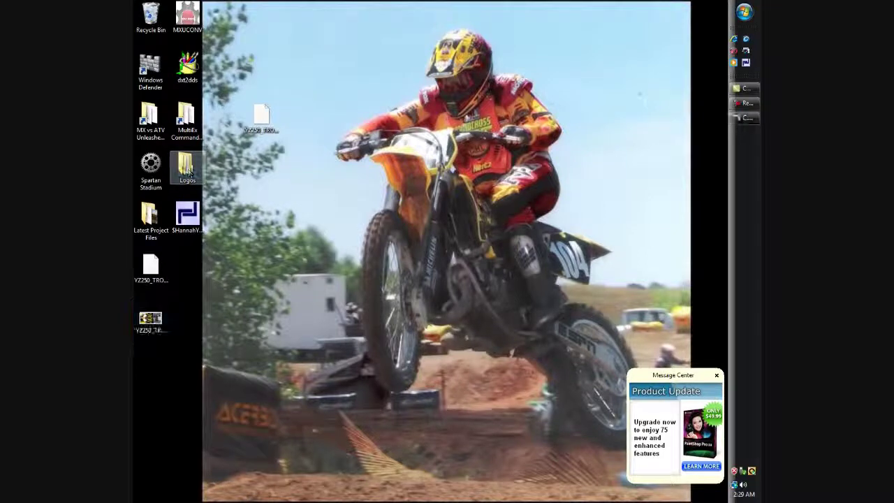
pyautogui.doubleClick(224, 68)
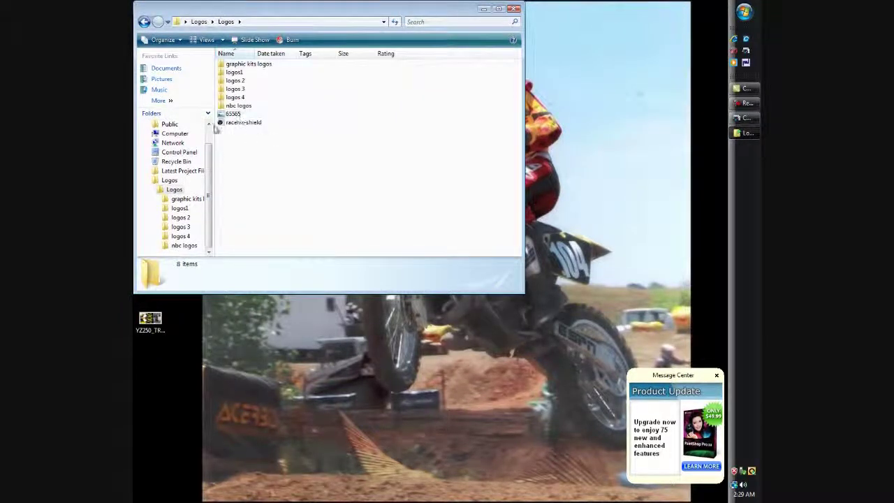
pyautogui.rightClick(238, 124)
pyautogui.click(269, 131)
pyautogui.moveTo(187, 76); pyautogui.dragTo(319, 343)
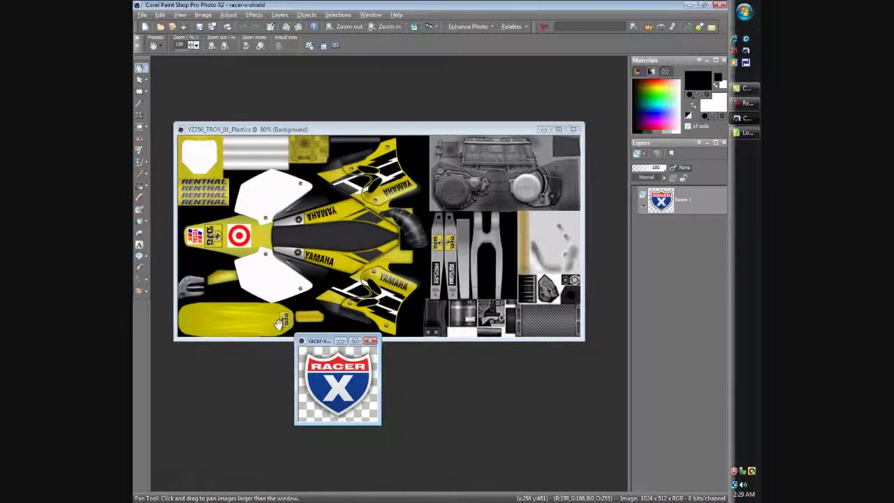
# - Try rotating the racer-x-shield logo 90 degrees to the right, and undo the rotation
pyautogui.click(203, 14)
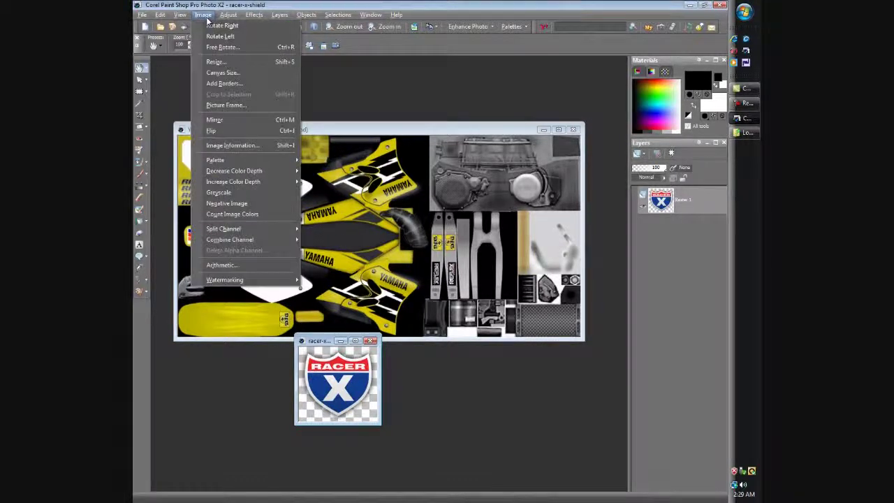
pyautogui.click(233, 28)
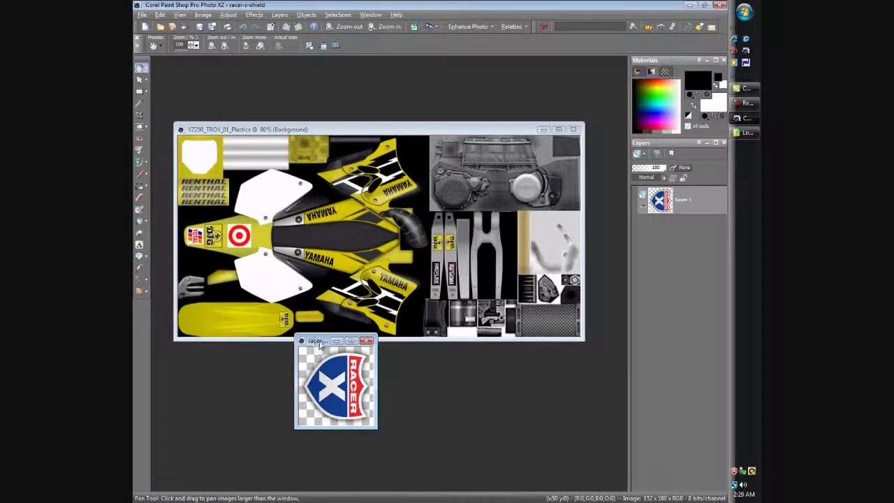
pyautogui.click(160, 14)
pyautogui.click(187, 25)
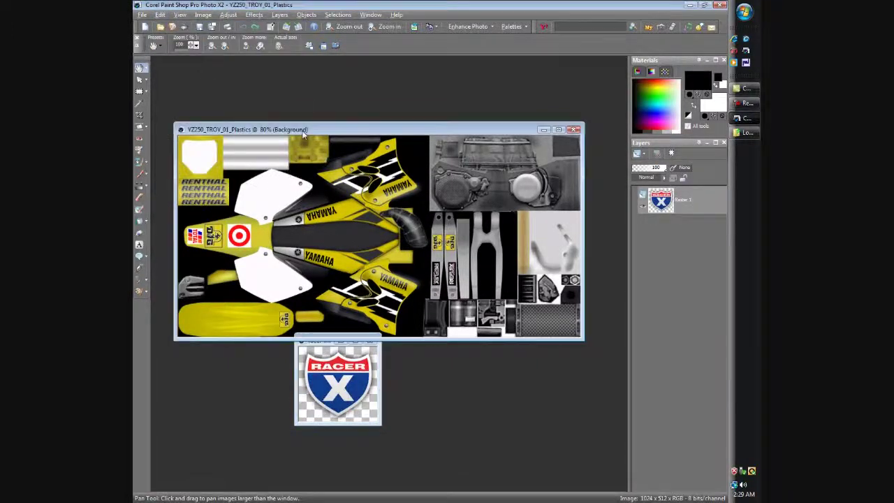
# - Rotate the YZ250_TROY_01_Plastics image 90 degrees to the right, and arrange it side by side with the logo image
pyautogui.click(203, 15)
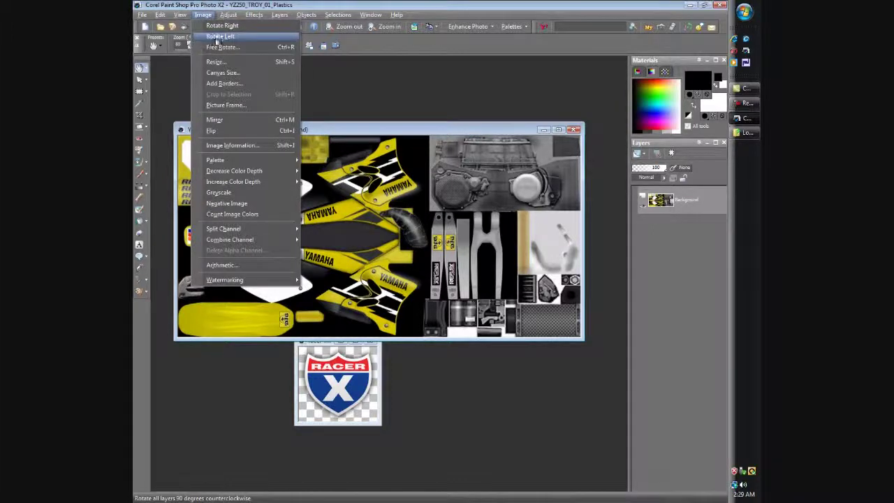
pyautogui.click(222, 26)
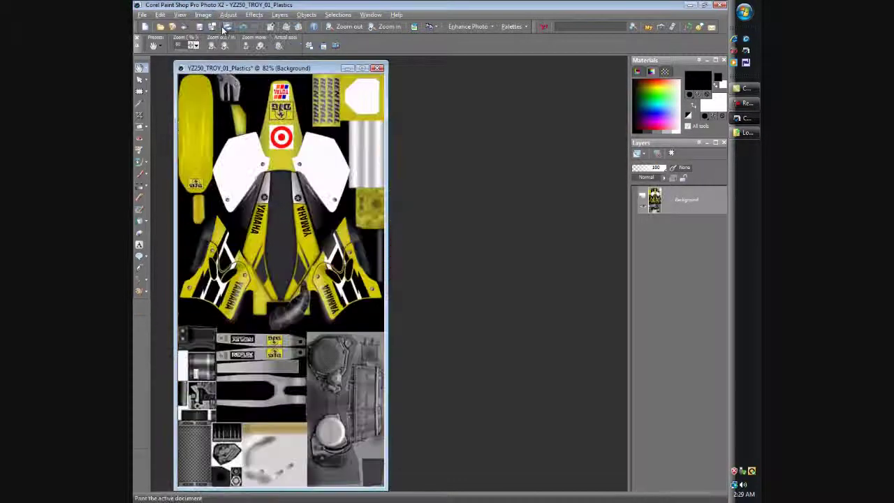
pyautogui.moveTo(259, 68); pyautogui.dragTo(480, 59)
pyautogui.scroll(2, 479, 212)
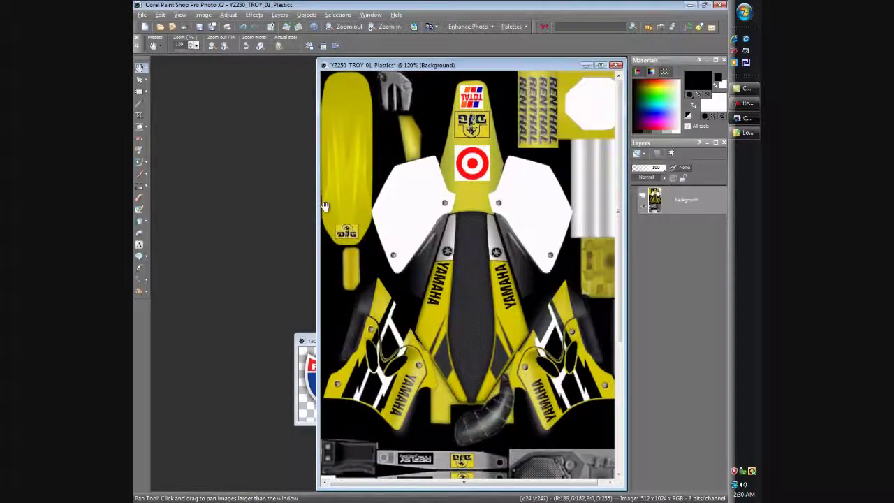
pyautogui.moveTo(402, 66); pyautogui.dragTo(509, 81)
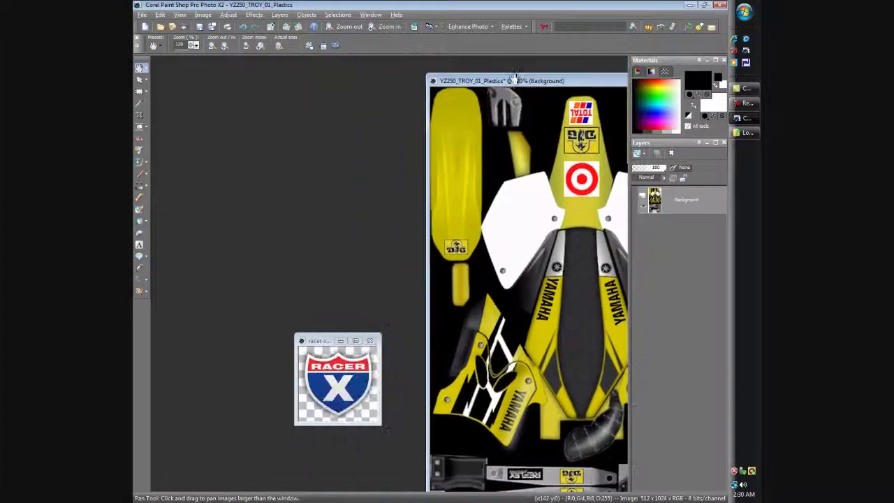
pyautogui.moveTo(328, 340); pyautogui.dragTo(302, 220)
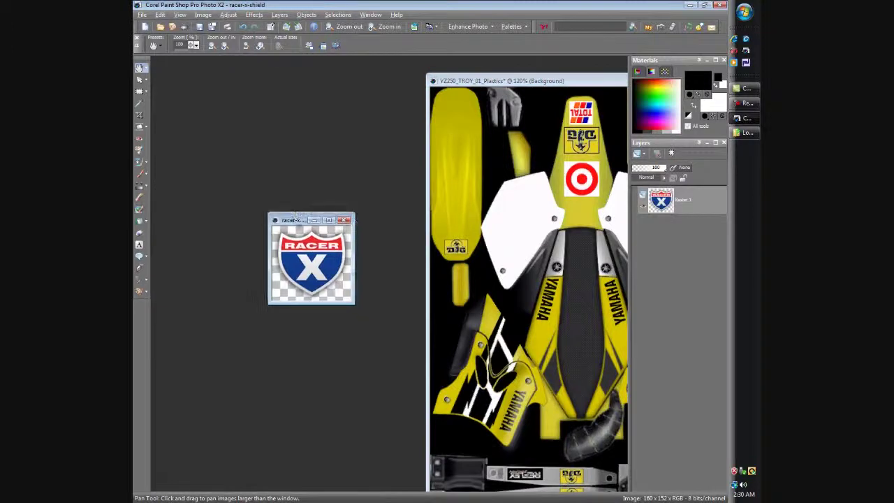
# - Try pasting a copy of the Racer X logo into the plastics image as a new selection, and undo the paste
pyautogui.rightClick(298, 246)
pyautogui.click(319, 260)
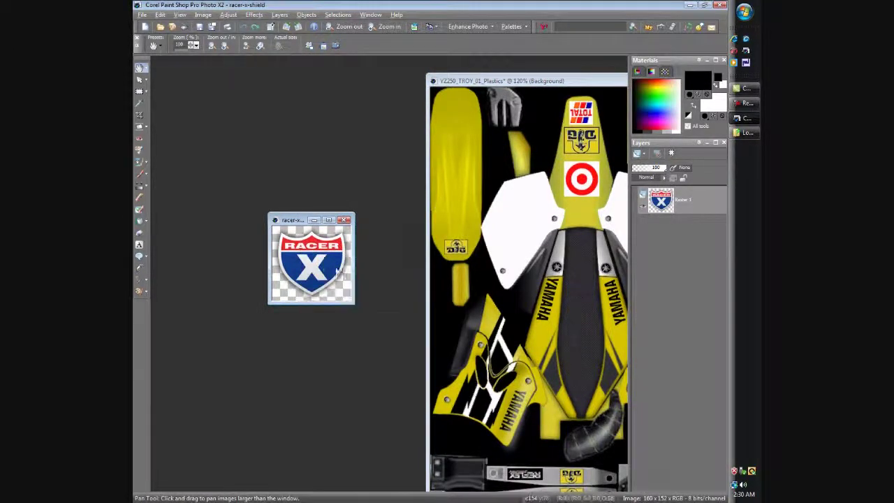
pyautogui.rightClick(457, 206)
pyautogui.moveTo(479, 240)
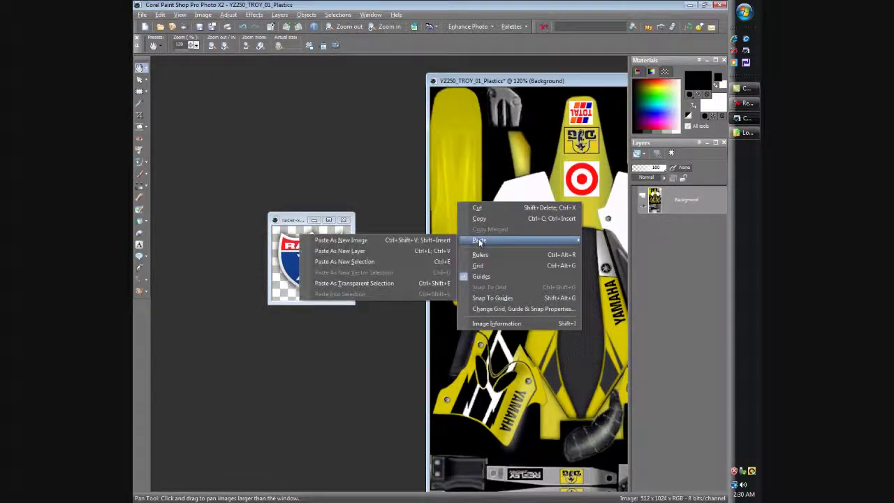
pyautogui.click(355, 263)
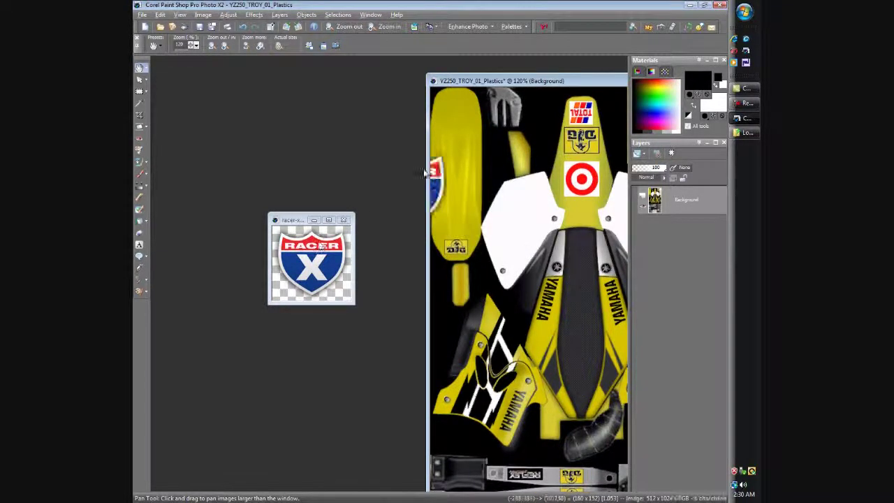
pyautogui.click(160, 14)
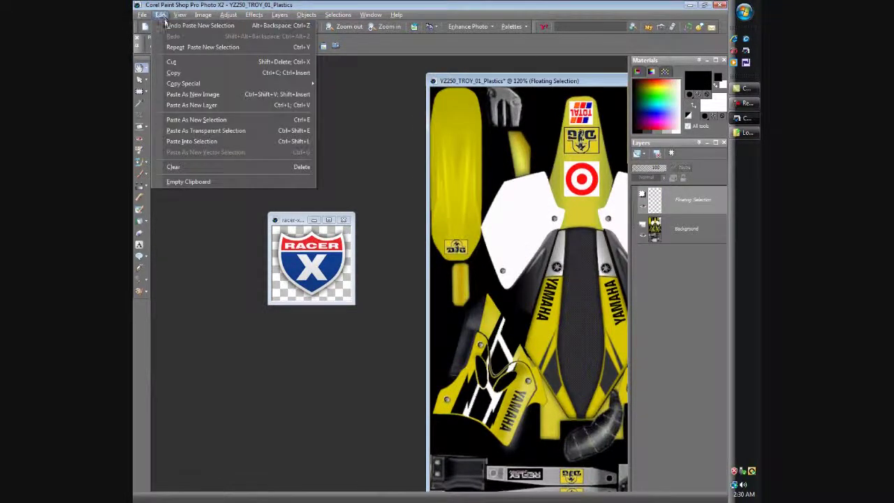
pyautogui.click(188, 21)
# - Cut the logo out of the racer-x-shield image, and undo the cut
pyautogui.click(294, 225)
pyautogui.rightClick(294, 219)
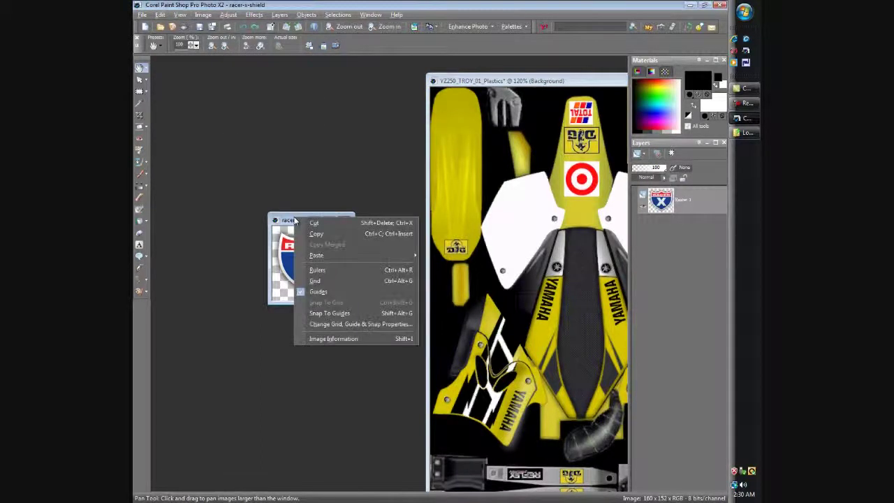
pyautogui.click(293, 222)
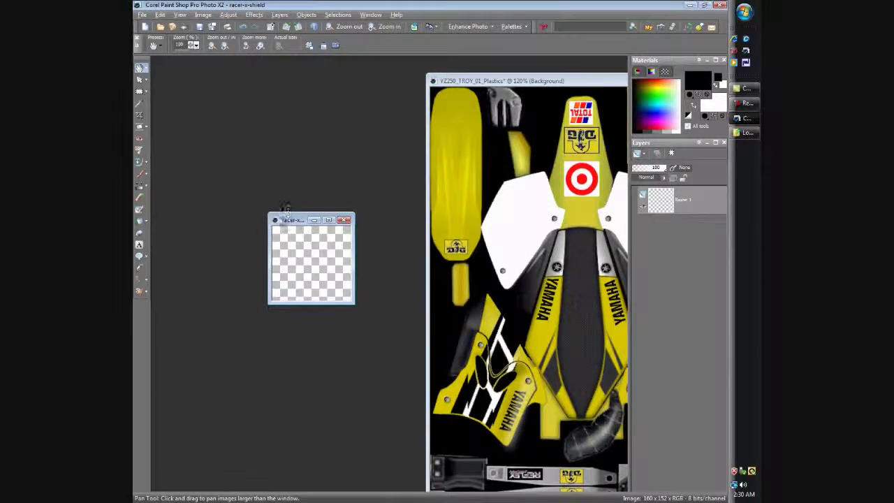
pyautogui.click(159, 14)
pyautogui.click(162, 25)
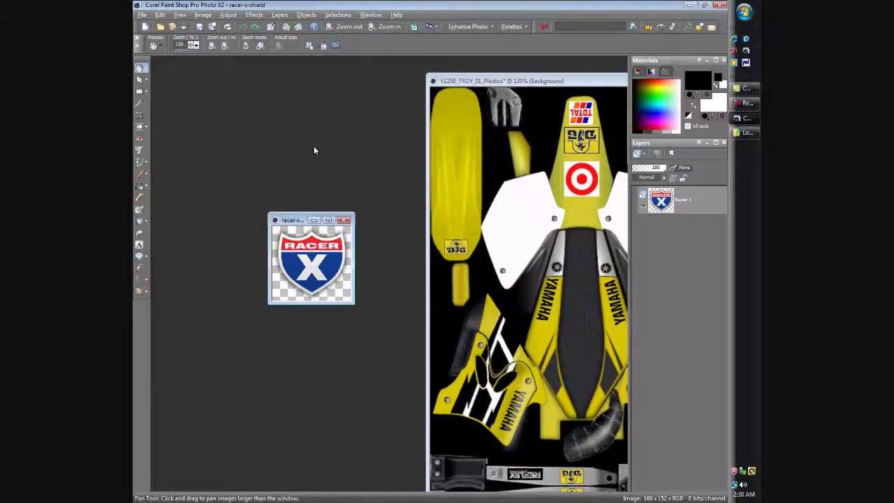
# - Resize the racer-x-shield logo to 50 percent of its pixel width and height, and copy it
pyautogui.moveTo(297, 222); pyautogui.dragTo(277, 174)
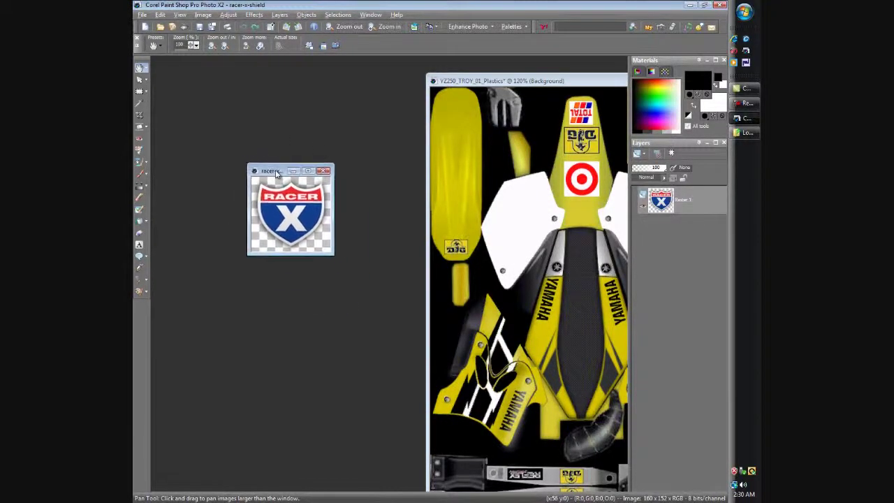
pyautogui.click(203, 14)
pyautogui.click(214, 62)
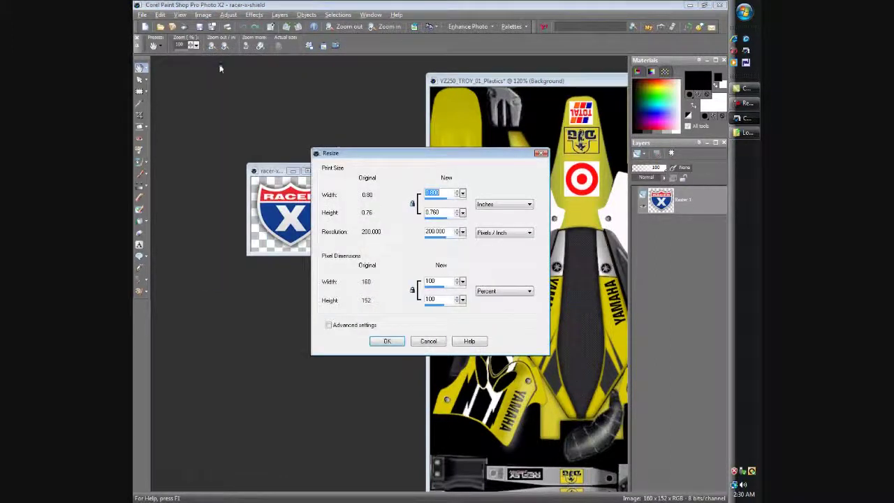
pyautogui.moveTo(401, 153); pyautogui.dragTo(455, 156)
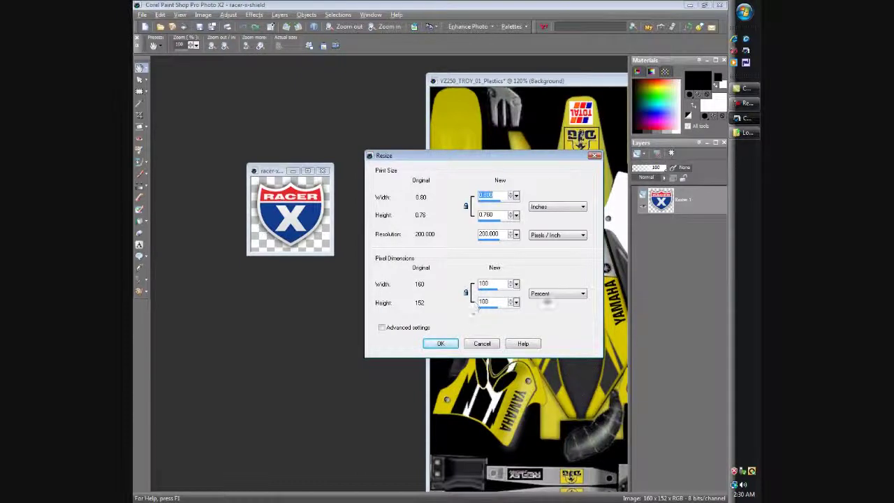
pyautogui.click(582, 294)
pyautogui.click(583, 294)
pyautogui.click(582, 294)
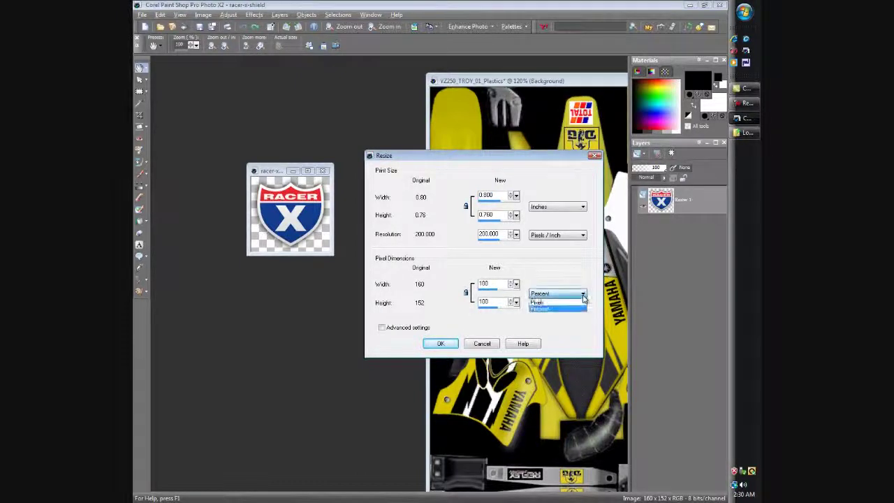
pyautogui.click(490, 283)
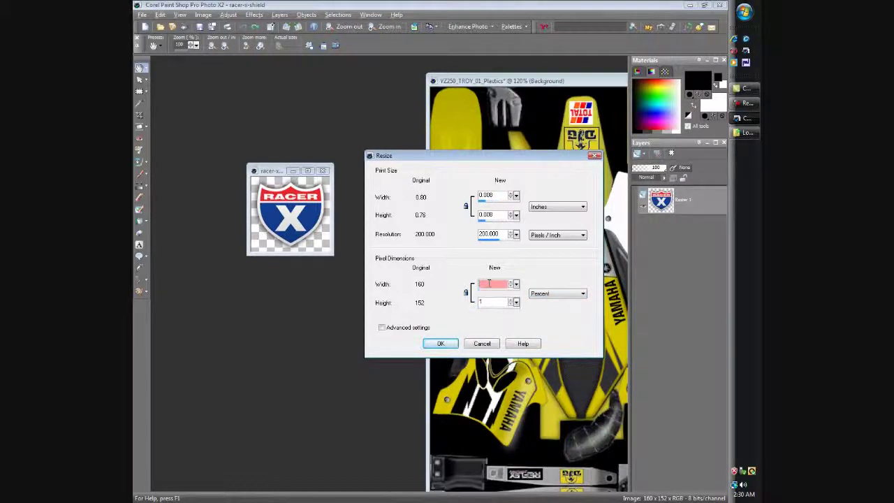
pyautogui.write('50')
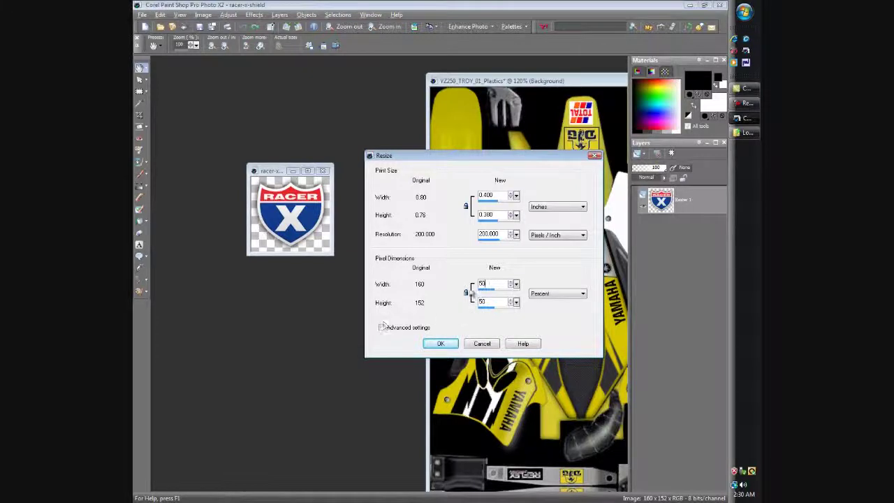
pyautogui.click(442, 343)
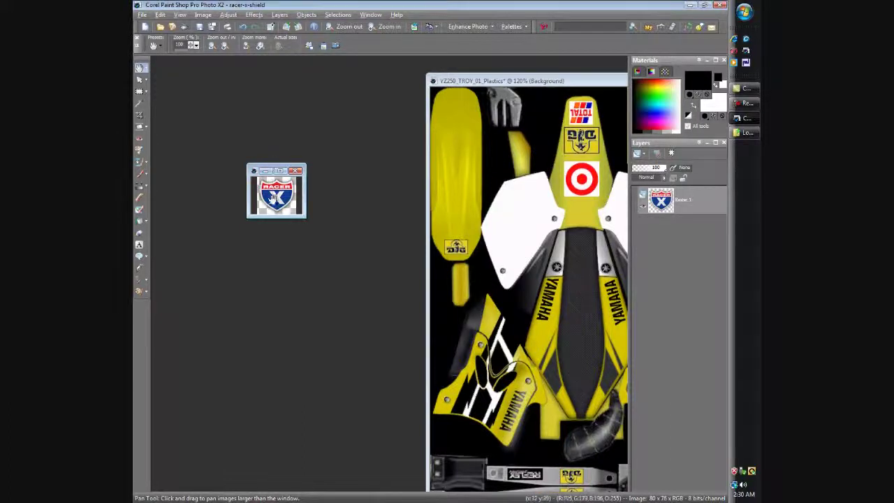
pyautogui.rightClick(262, 209)
pyautogui.click(285, 225)
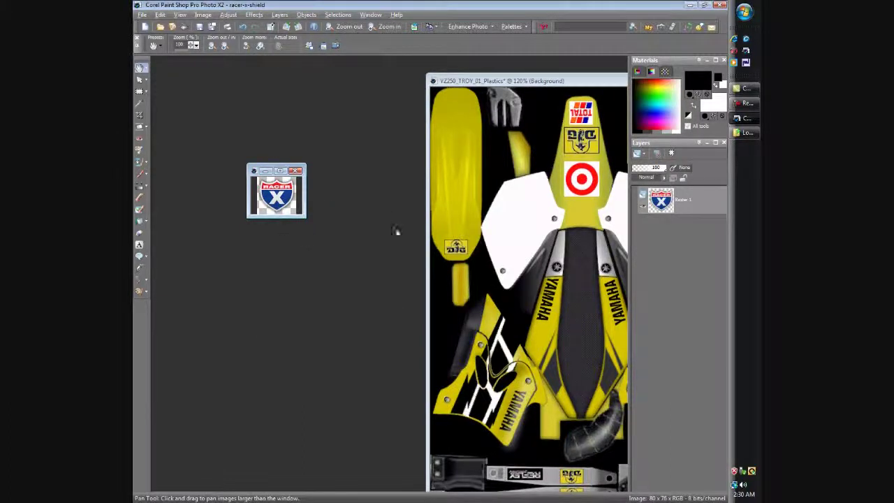
# - Try pasting the reduced Racer X logo into the plastics image as a new selection, and undo the paste
pyautogui.rightClick(459, 183)
pyautogui.moveTo(485, 222)
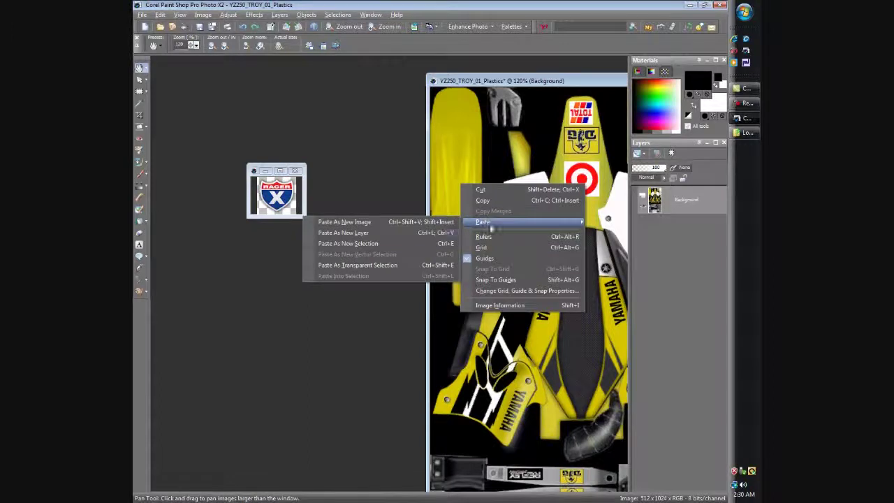
pyautogui.click(370, 244)
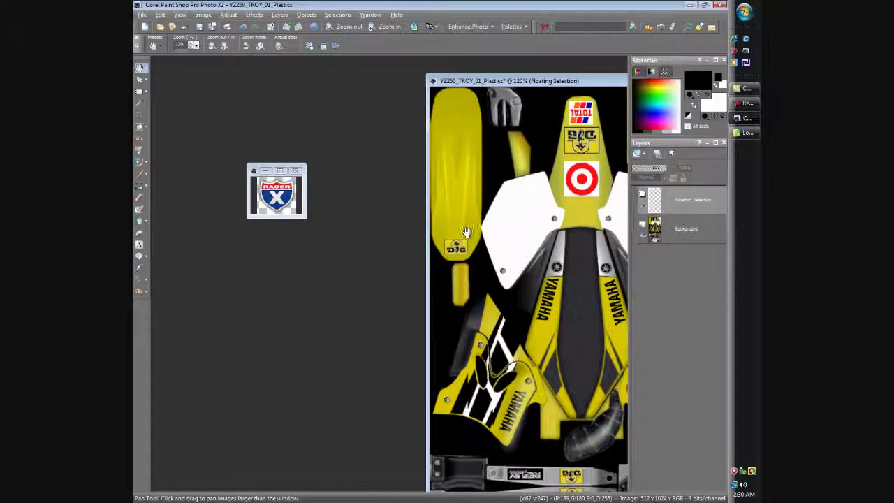
pyautogui.click(160, 14)
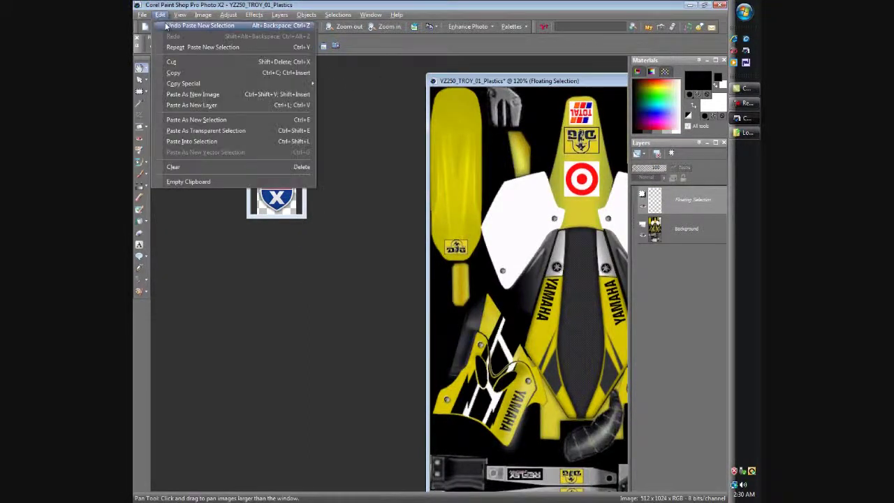
pyautogui.click(189, 26)
# - Paste the reduced logo into the plastics image as a new selection, place it just above the yellow fender's DJG logo, and merge it into the background
pyautogui.rightClick(473, 80)
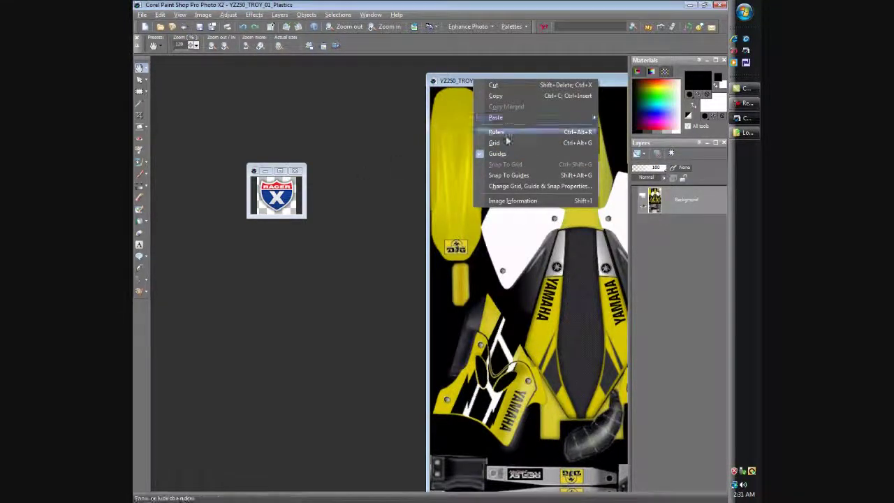
pyautogui.moveTo(501, 122)
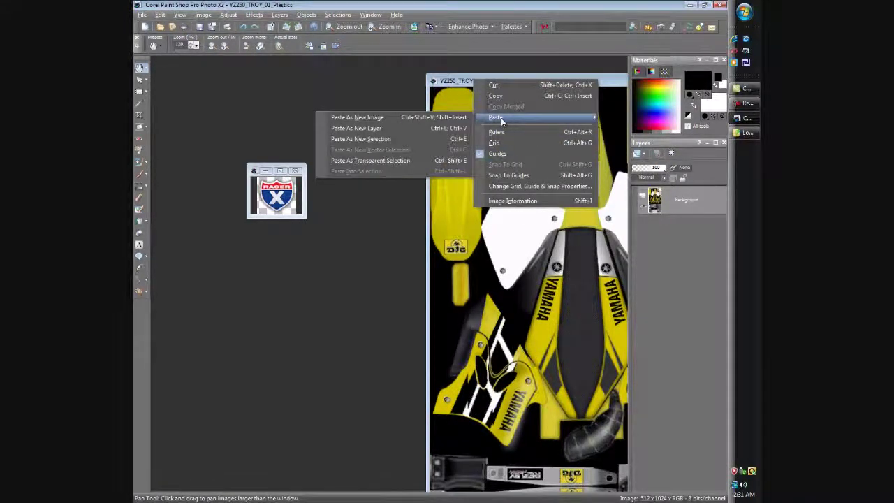
pyautogui.click(370, 139)
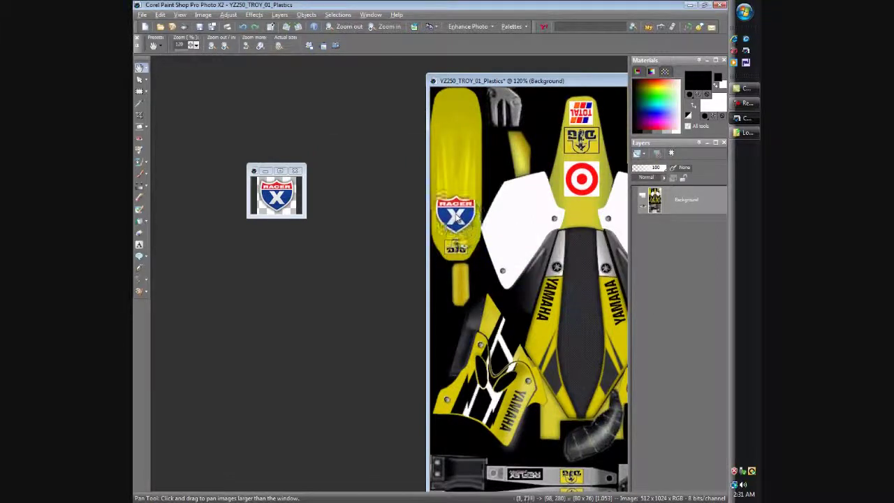
pyautogui.click(456, 218)
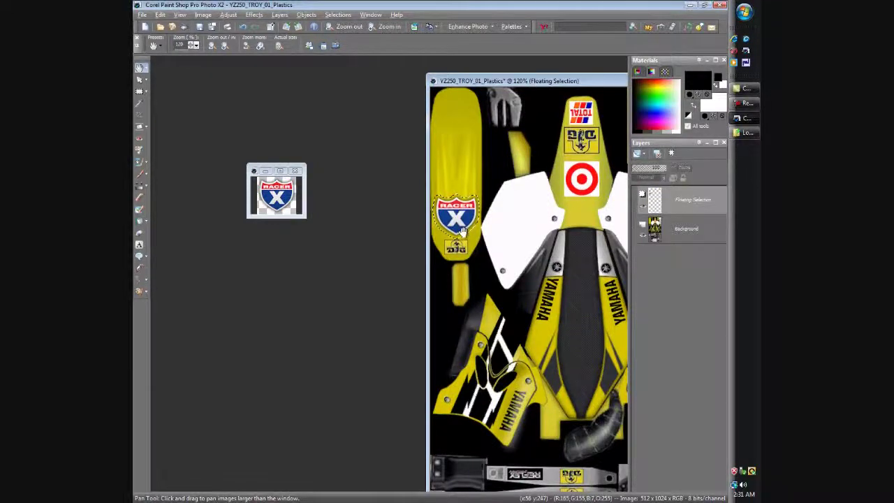
pyautogui.click(277, 15)
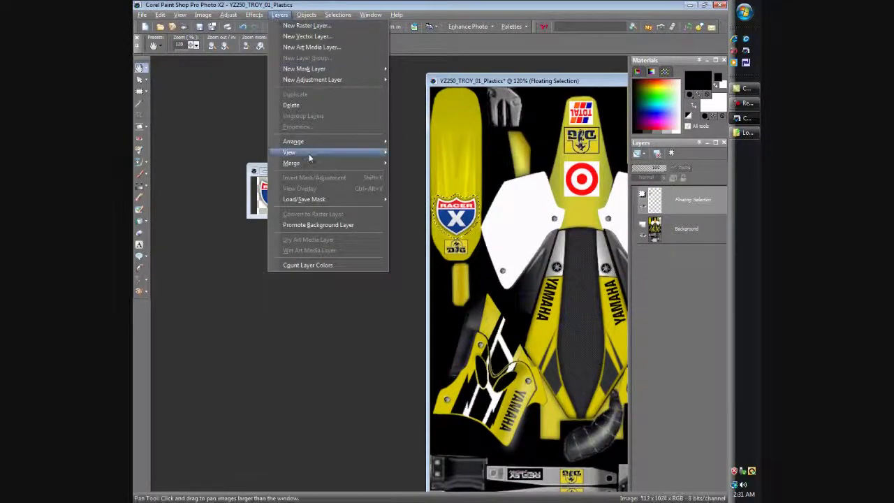
pyautogui.moveTo(305, 163)
pyautogui.click(406, 173)
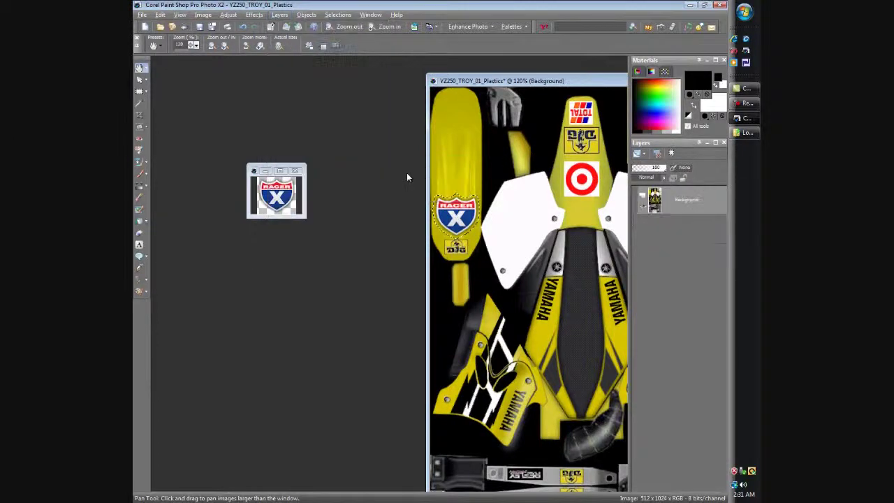
# - Close the racer-x-shield image without saving its changes, and rotate the plastics image 90 degrees to the left
pyautogui.click(294, 171)
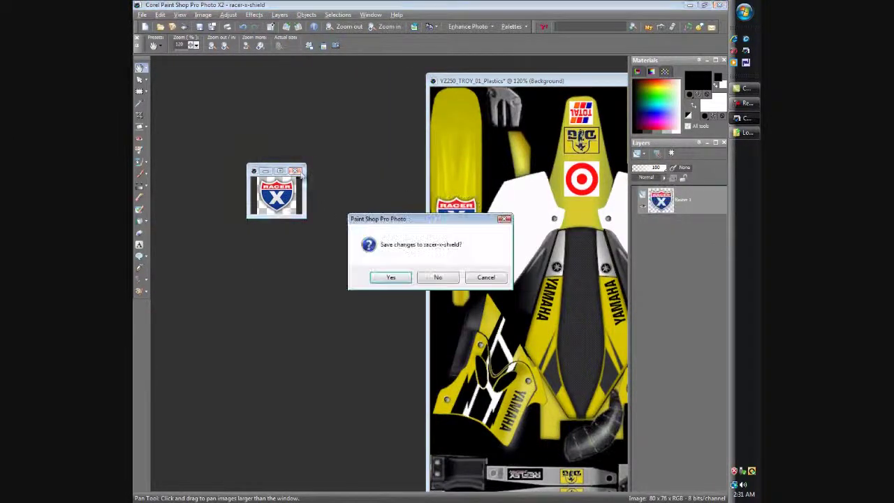
pyautogui.click(437, 278)
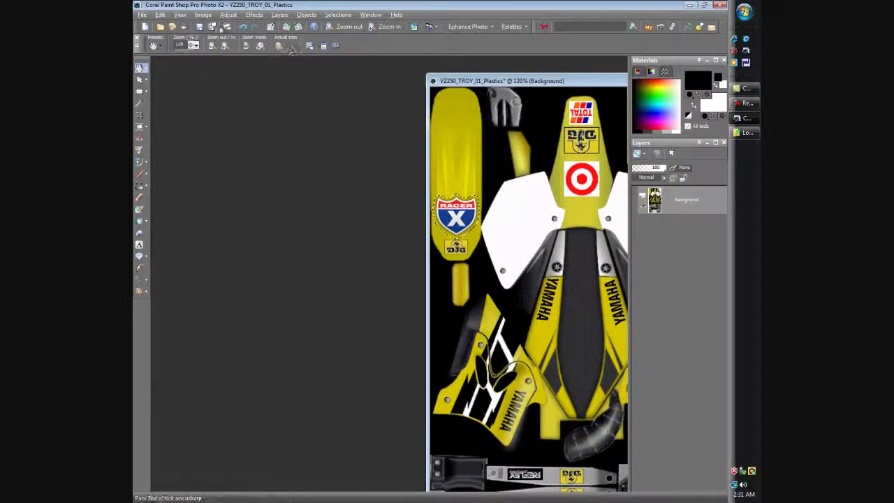
pyautogui.click(203, 15)
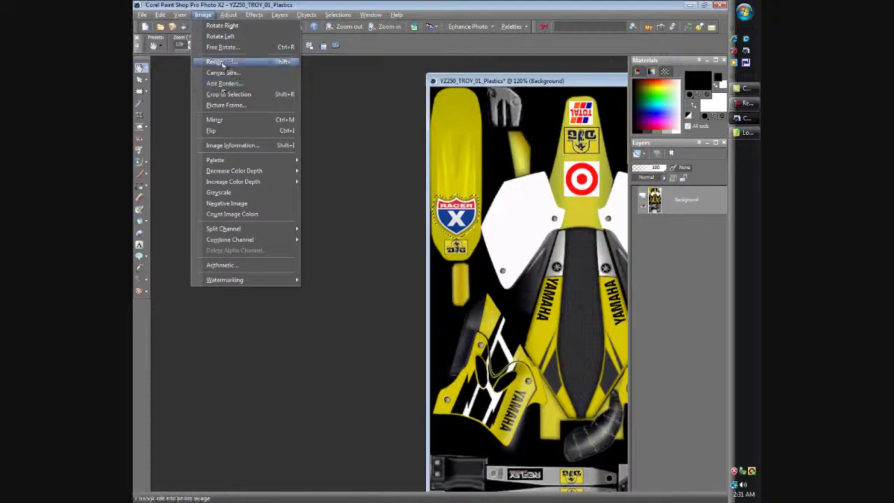
pyautogui.click(221, 35)
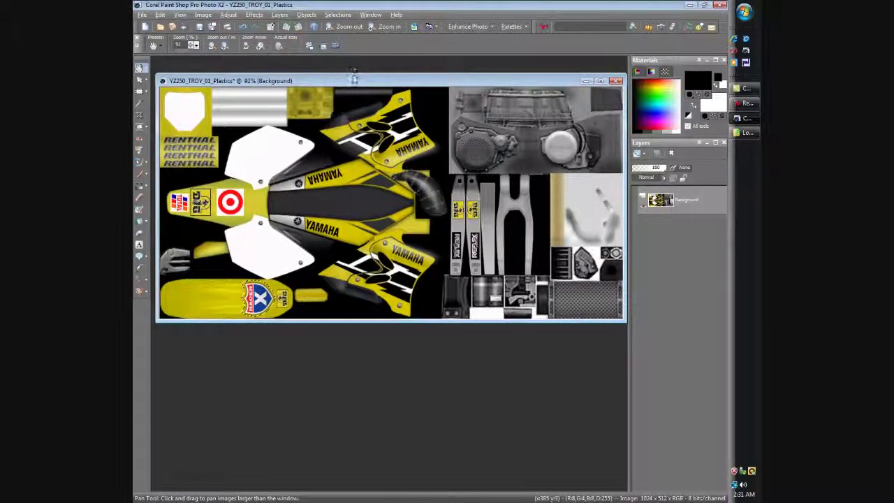
pyautogui.moveTo(352, 80); pyautogui.dragTo(369, 79)
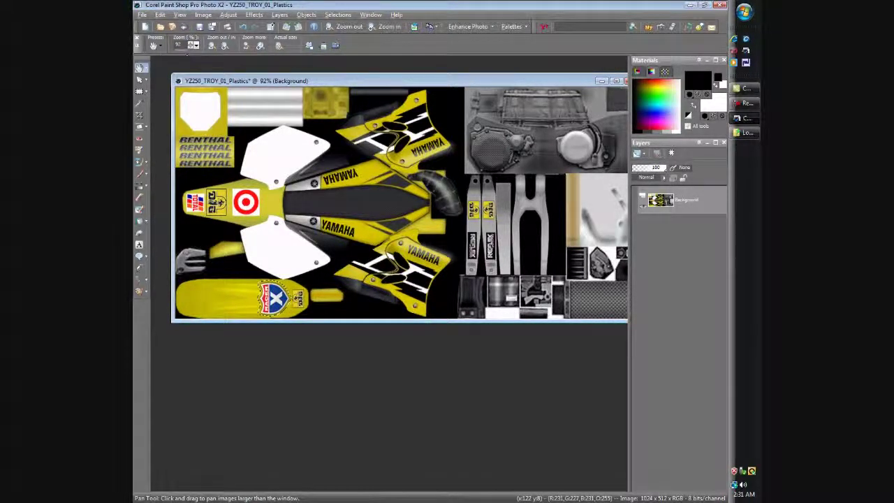
# - Save the edited plastics image on the Desktop as YZ250_TROY_01_Plastics1 in TGA Truevision Targa format
pyautogui.click(142, 15)
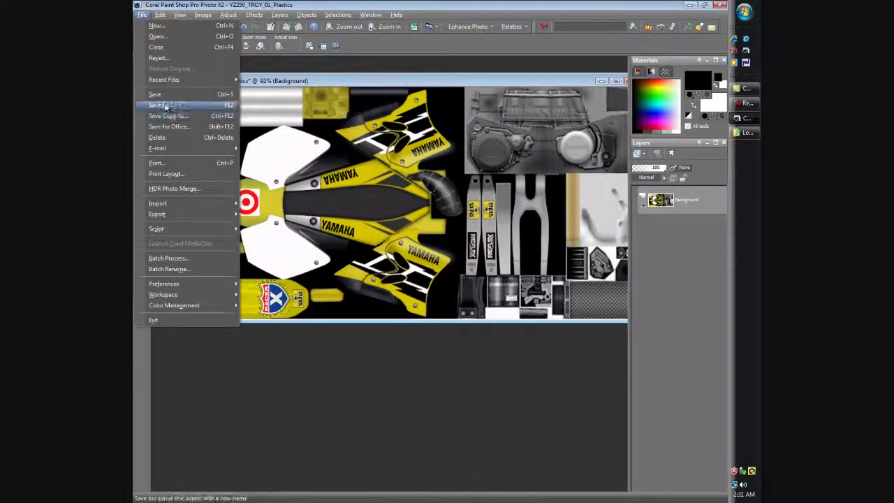
pyautogui.click(161, 105)
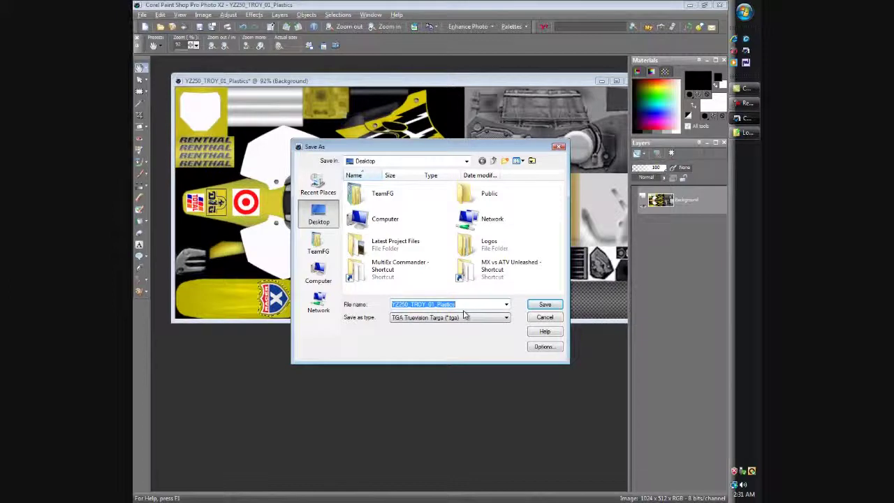
pyautogui.click(461, 304)
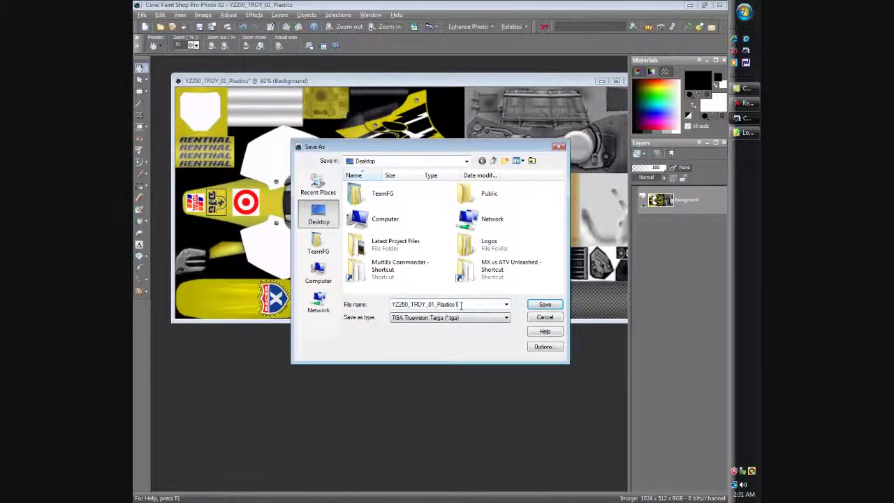
pyautogui.click(545, 305)
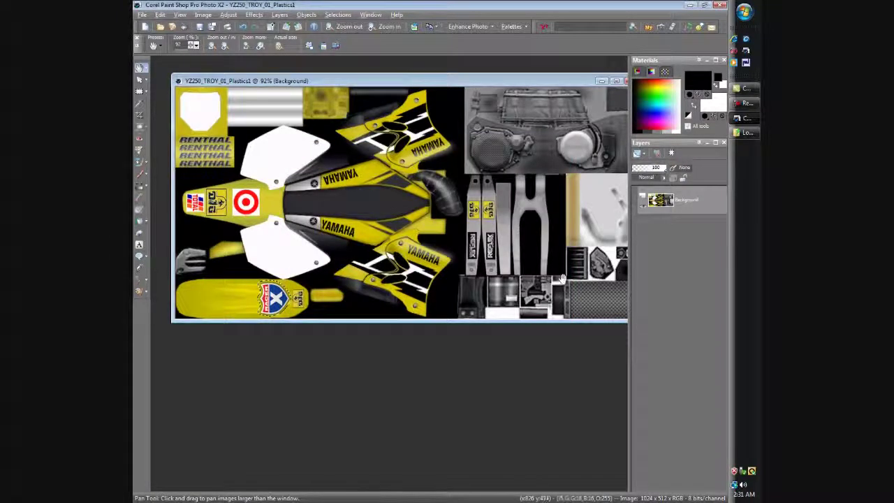
# - Close the image editor and the Logos folder, and delete the YZ250_TROY_01_Plastics1 file from the desktop
pyautogui.click(720, 5)
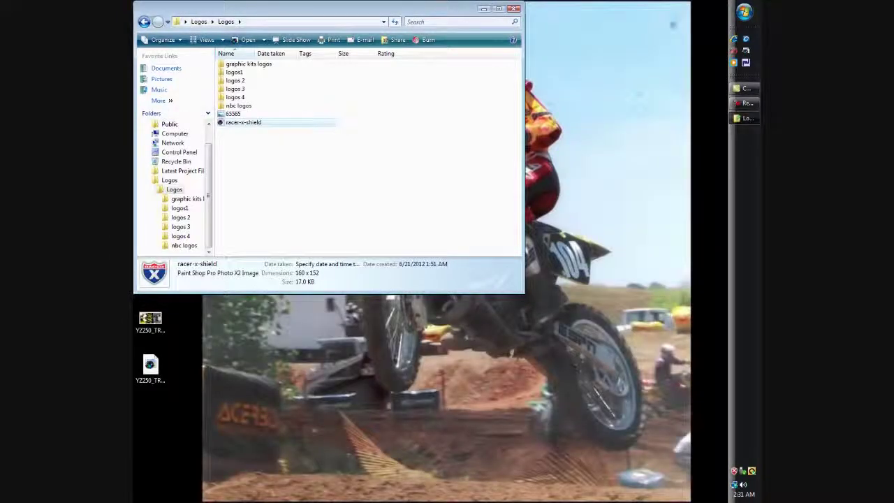
pyautogui.click(513, 9)
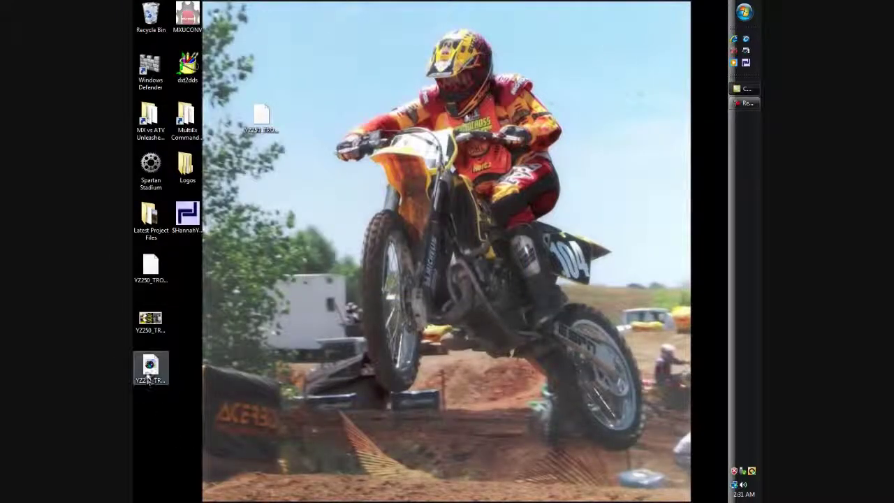
pyautogui.moveTo(155, 393); pyautogui.dragTo(222, 396)
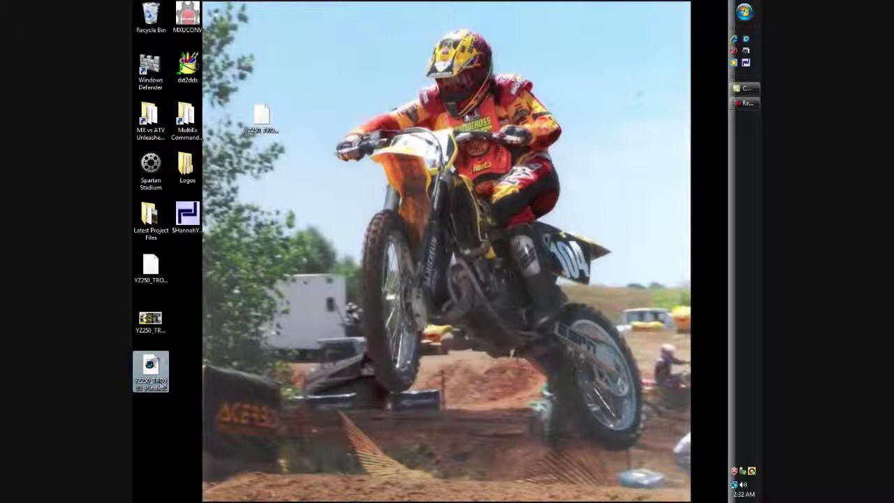
pyautogui.rightClick(152, 370)
pyautogui.click(192, 335)
pyautogui.click(469, 296)
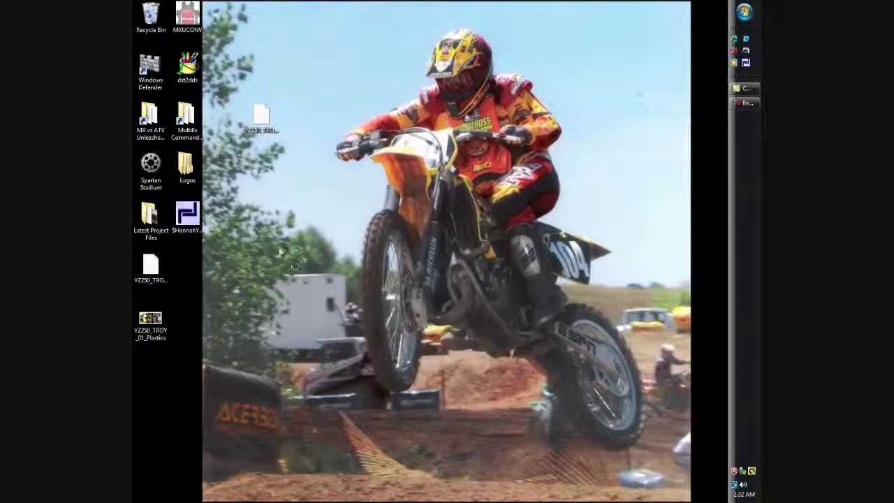
pyautogui.rightClick(262, 118)
pyautogui.click(299, 266)
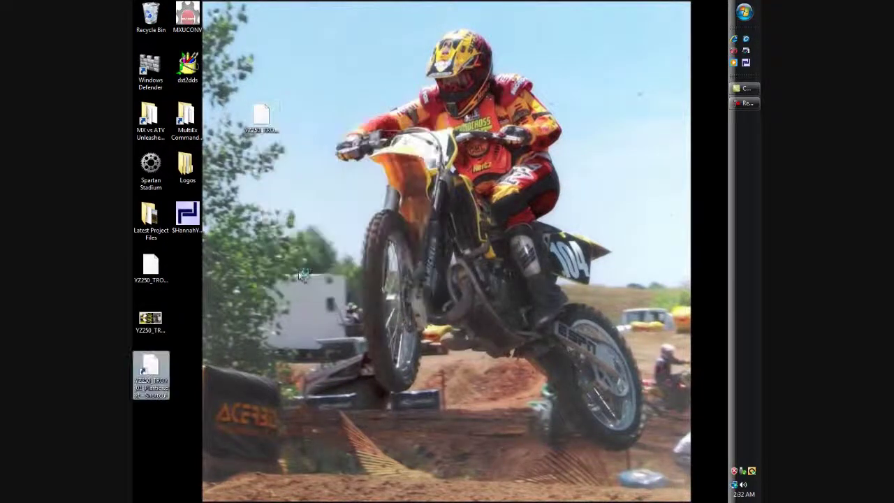
pyautogui.rightClick(138, 387)
pyautogui.click(162, 347)
pyautogui.click(463, 299)
# - Delete the YZ250_TROY_01_Plastics data file that lies apart from the other desktop icons
pyautogui.rightClick(262, 127)
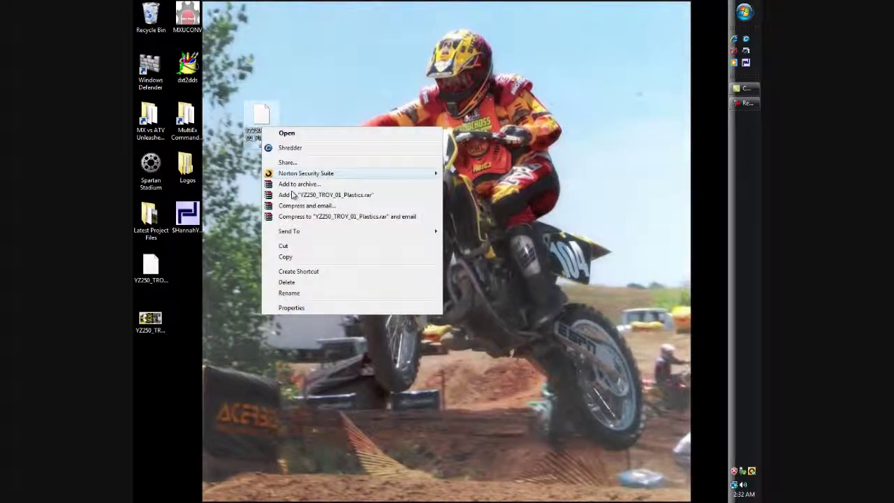
pyautogui.click(304, 282)
pyautogui.click(456, 294)
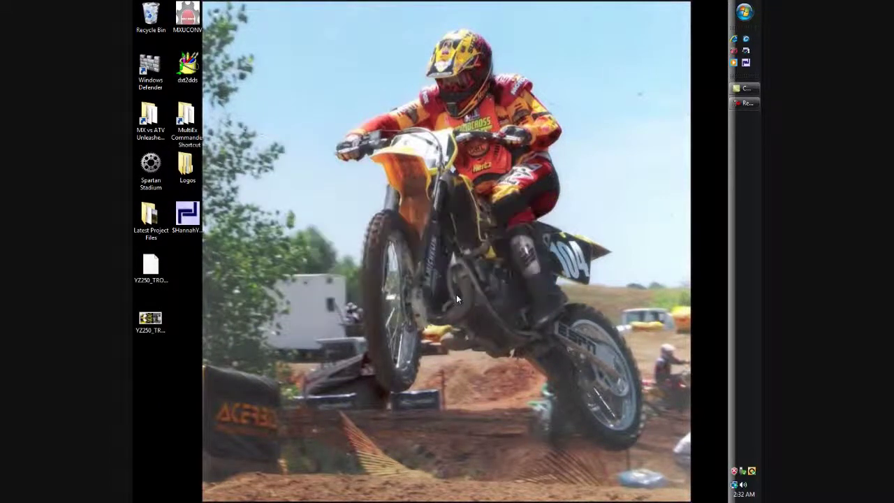
# - Open the plastics bitmap in Paint Shop Pro, save it on the Desktop as YZ250_TROY_01_Plastics in TGA Truevision Targa format, and close the editor
pyautogui.rightClick(153, 323)
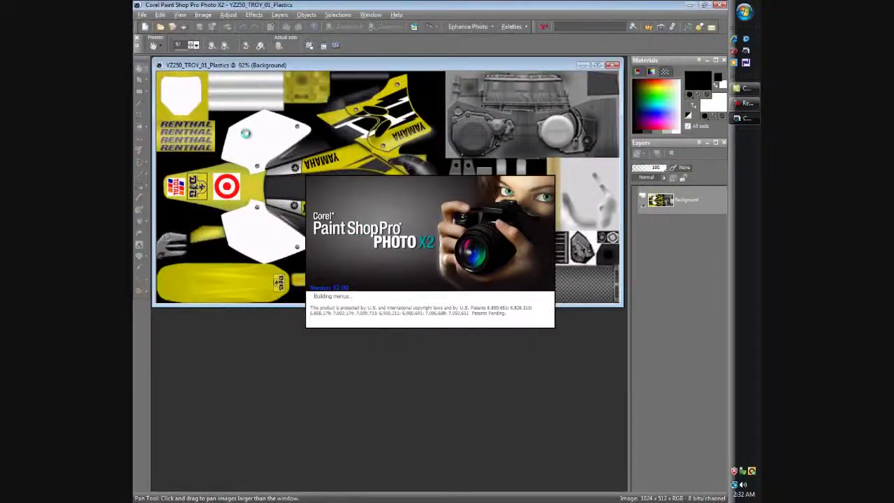
pyautogui.click(141, 14)
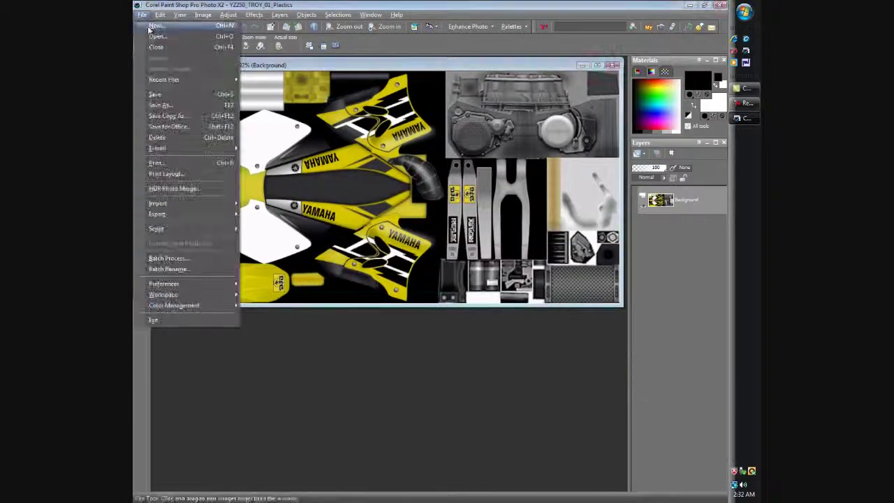
pyautogui.click(180, 105)
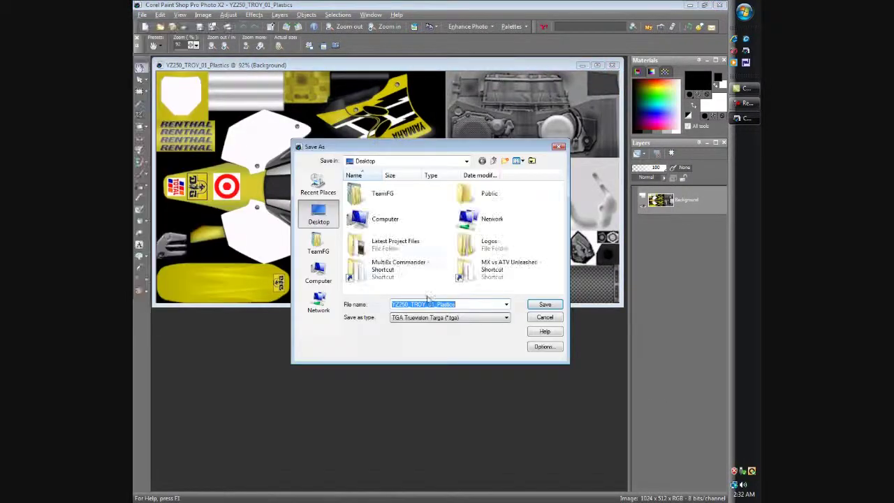
pyautogui.click(545, 317)
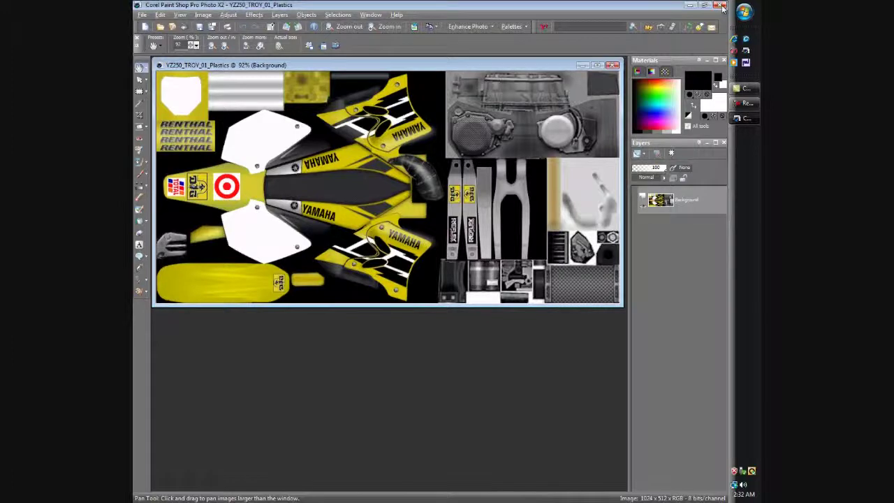
pyautogui.click(721, 6)
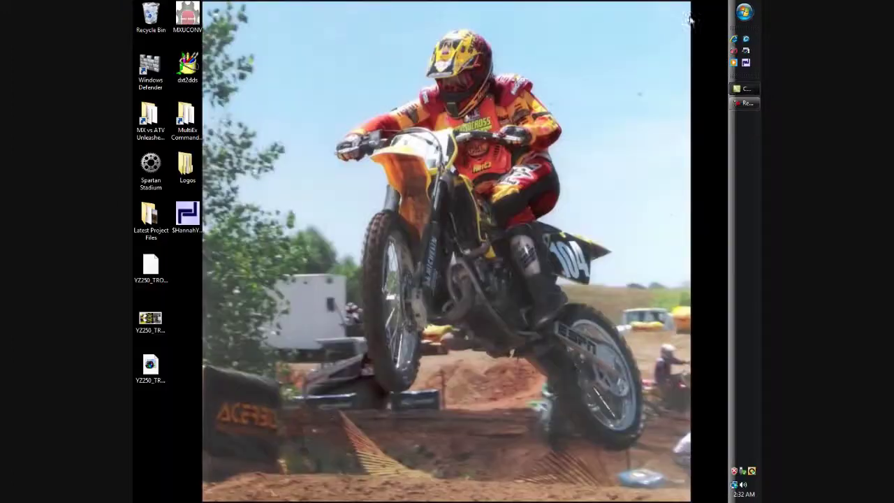
# - Delete the plastics bitmap from the desktop and move the YZ250_TROY_01_Plastics TGA file to an empty desktop area apart from the other icons
pyautogui.rightClick(152, 321)
pyautogui.click(179, 289)
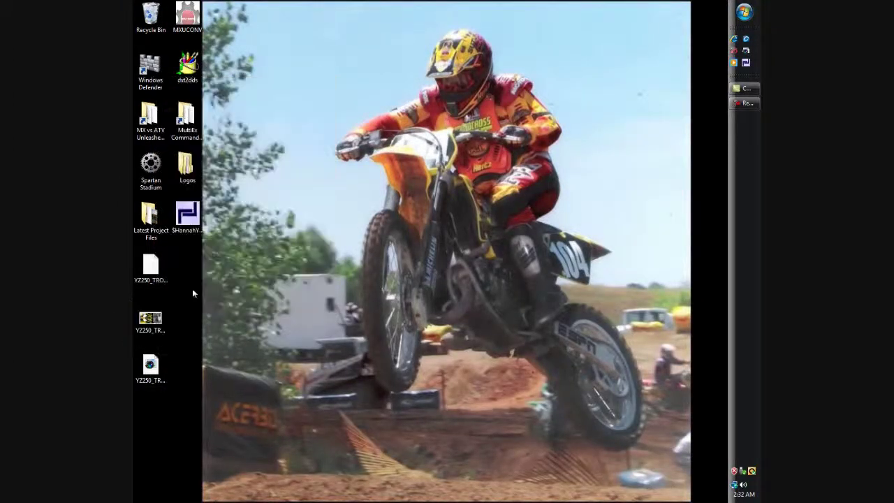
pyautogui.click(465, 285)
pyautogui.moveTo(155, 376); pyautogui.dragTo(313, 134)
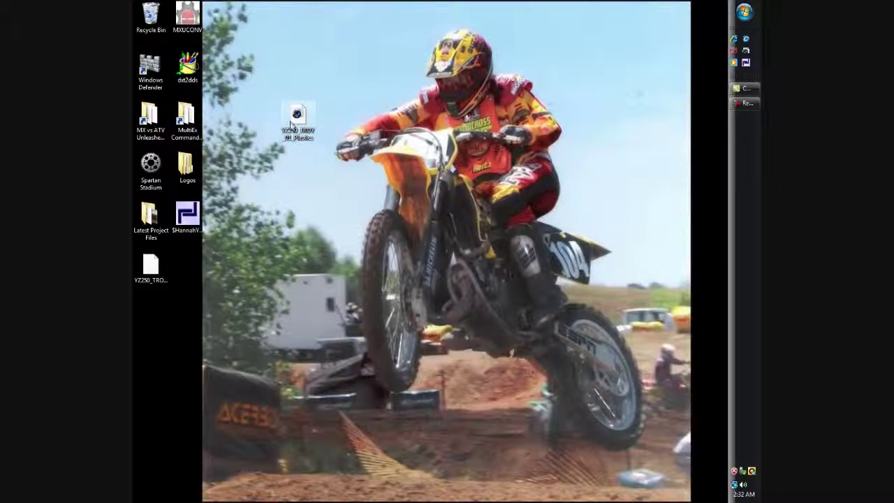
# - Launch DXTBmp and open the YZ250_TROY_01_Plastics TGA file from the Desktop
pyautogui.click(743, 13)
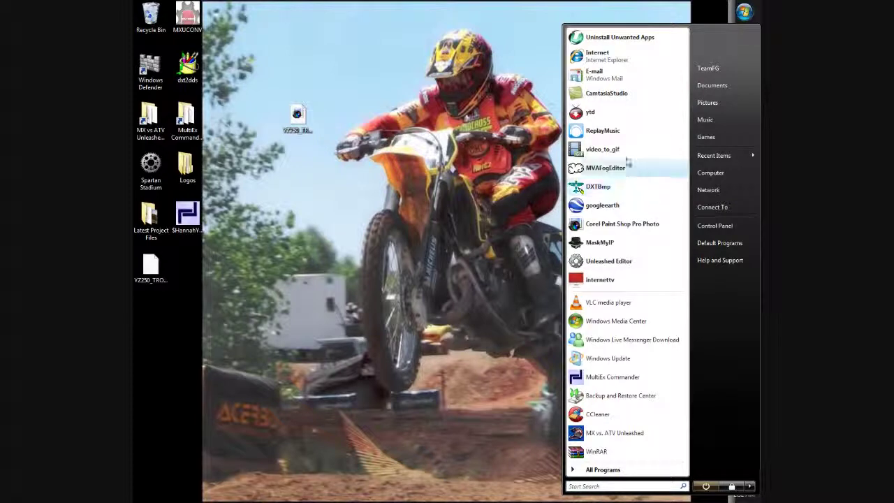
pyautogui.click(599, 187)
pyautogui.click(140, 15)
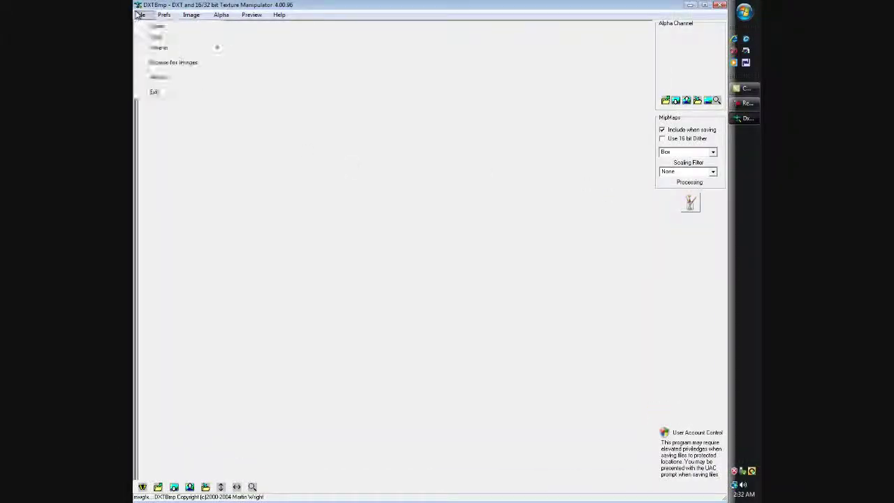
pyautogui.click(145, 30)
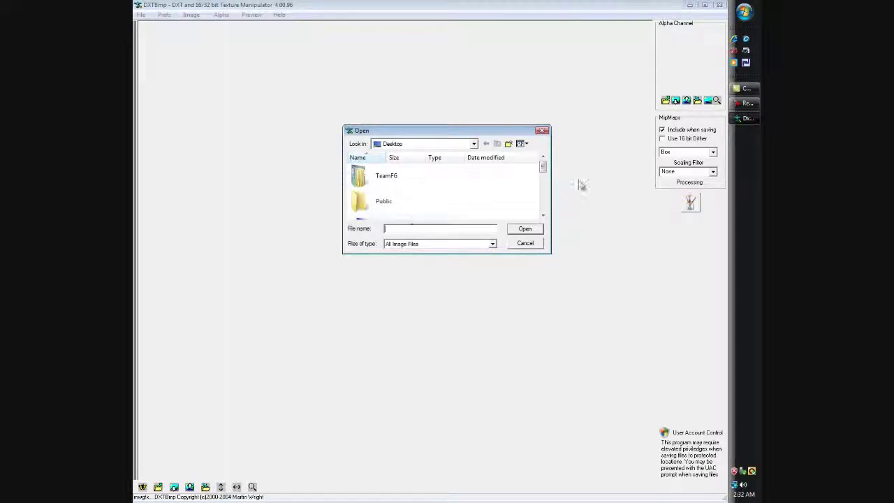
pyautogui.click(543, 201)
pyautogui.moveTo(543, 199); pyautogui.dragTo(544, 213)
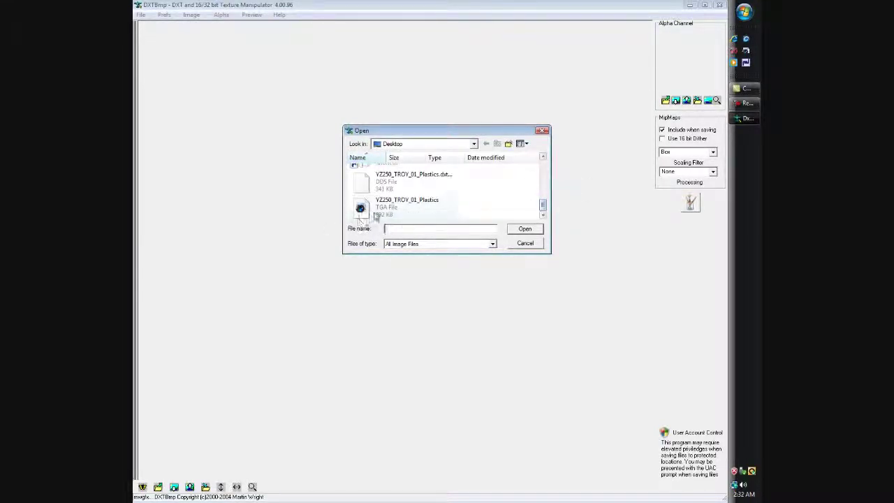
pyautogui.click(380, 208)
pyautogui.click(517, 232)
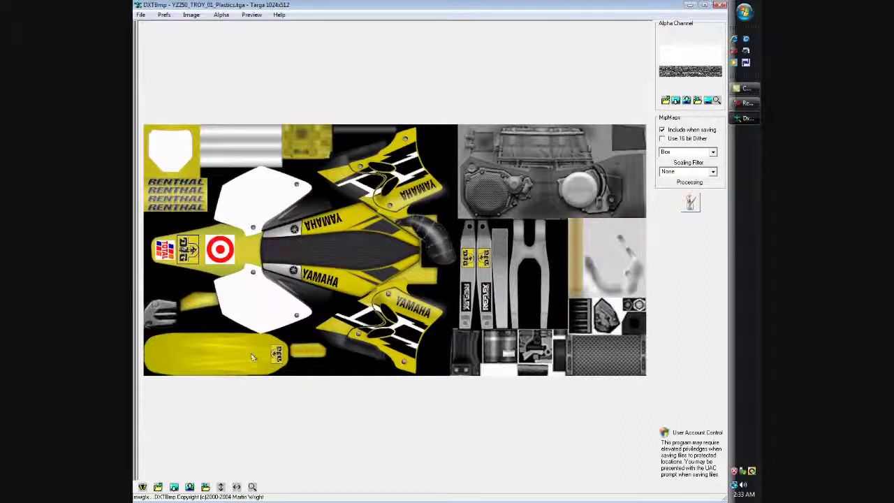
# - Export the texture to the Desktop as YZ250_TROY_01_Plastics in DDS DXT1 (No Alpha) format and close DXTBmp
pyautogui.click(140, 15)
pyautogui.moveTo(160, 52)
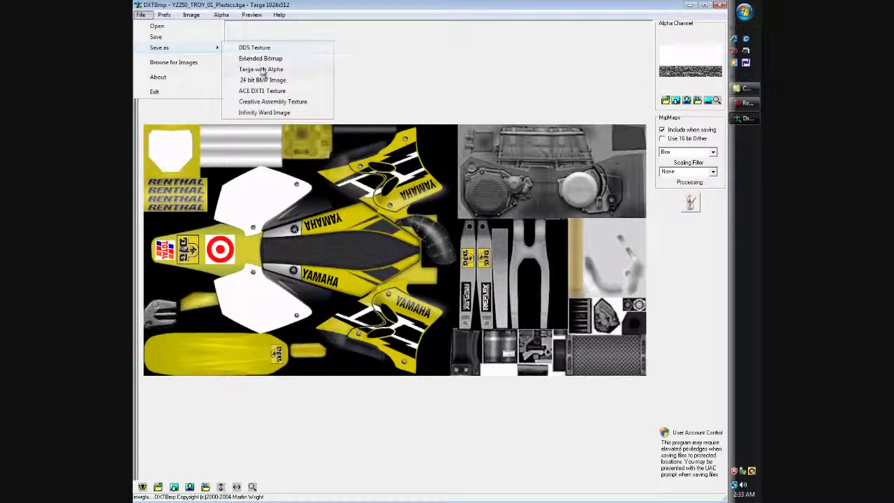
pyautogui.click(260, 48)
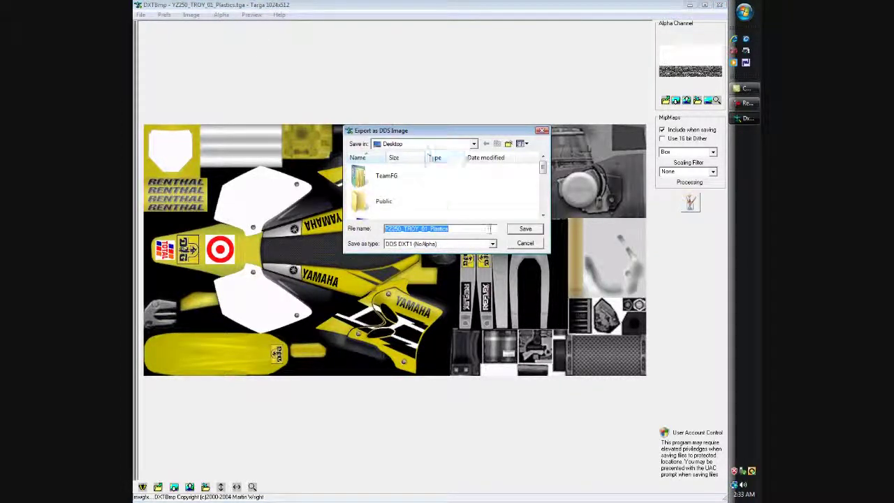
pyautogui.click(529, 231)
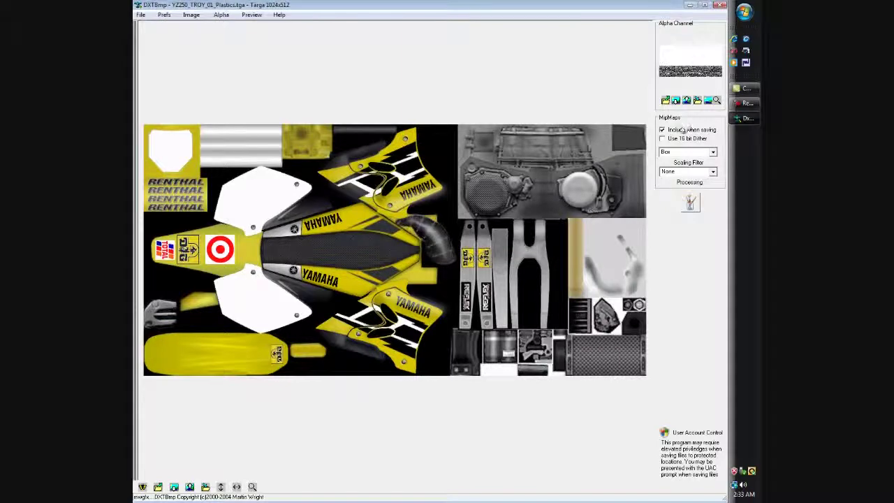
pyautogui.click(720, 6)
# - Delete the old YZ250_TROY_01_Plastics.dxt.dds file and the YZ250_TROY_01_Plastics TGA file from the desktop
pyautogui.click(150, 269)
pyautogui.rightClick(155, 270)
pyautogui.click(265, 427)
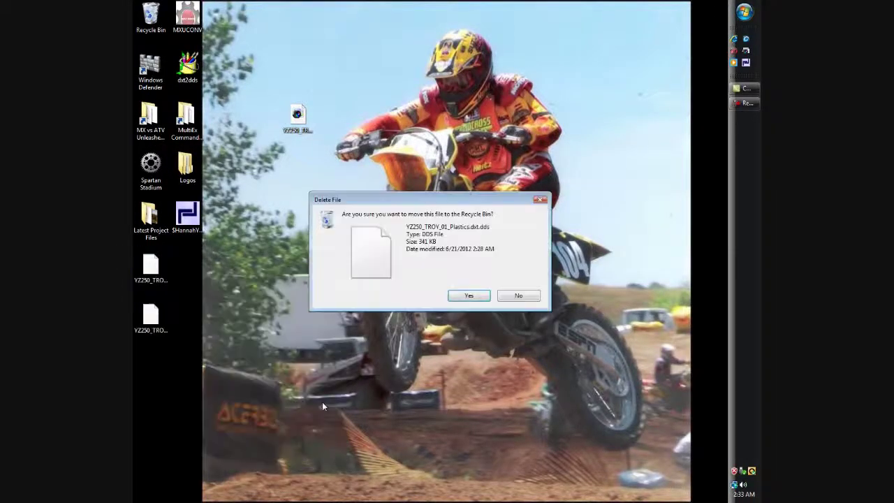
pyautogui.click(466, 297)
pyautogui.rightClick(301, 119)
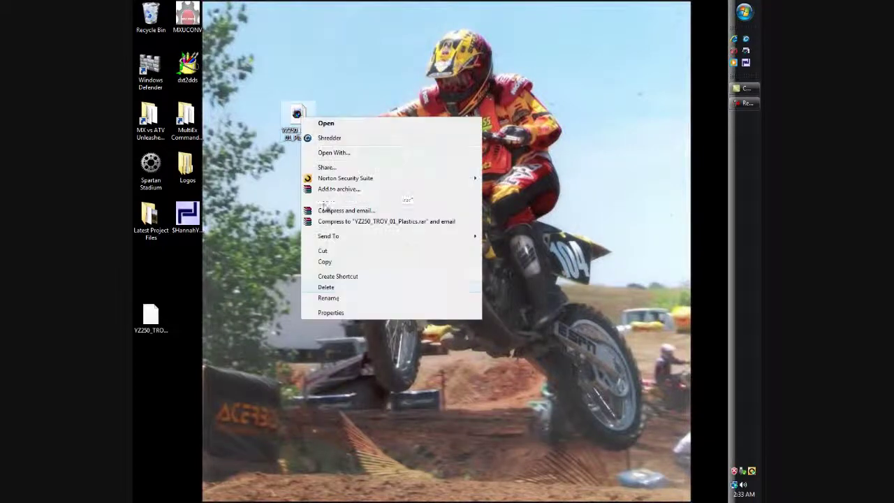
pyautogui.click(335, 288)
pyautogui.click(466, 295)
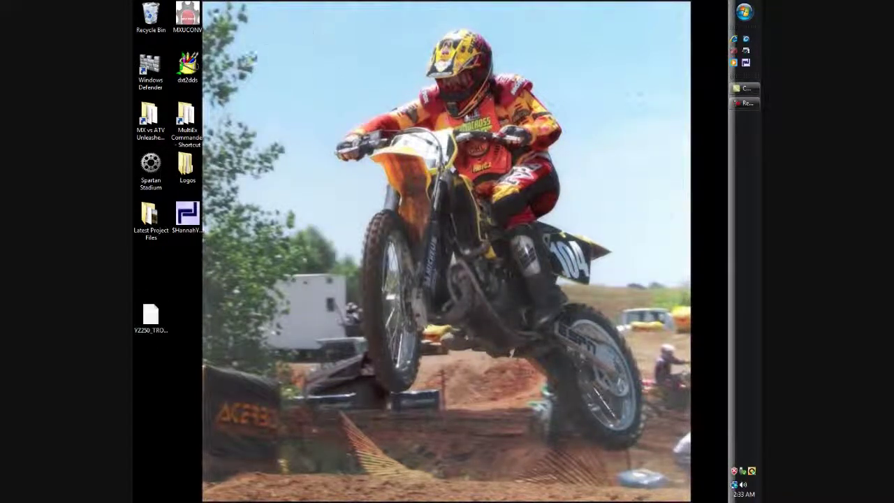
# - Convert YZ250_TROY_01_Plastics.dds to DXT with the dxt2dds converter and close the converter
pyautogui.click(186, 79)
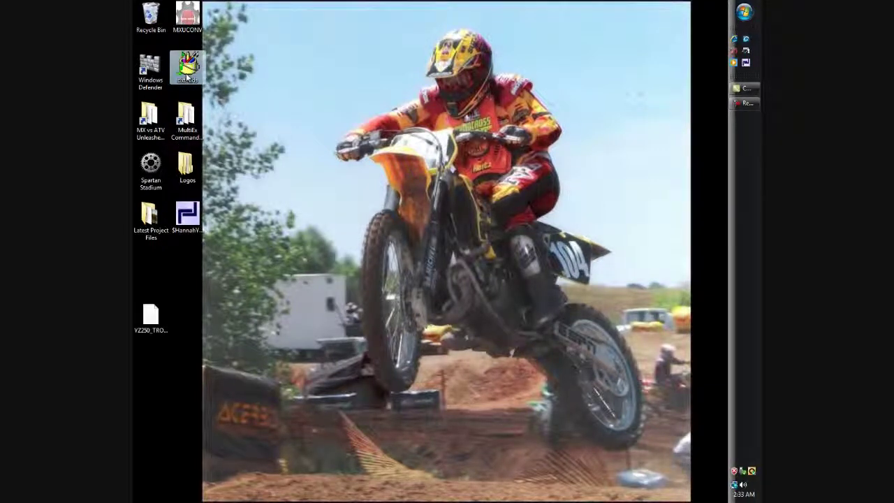
pyautogui.doubleClick(187, 75)
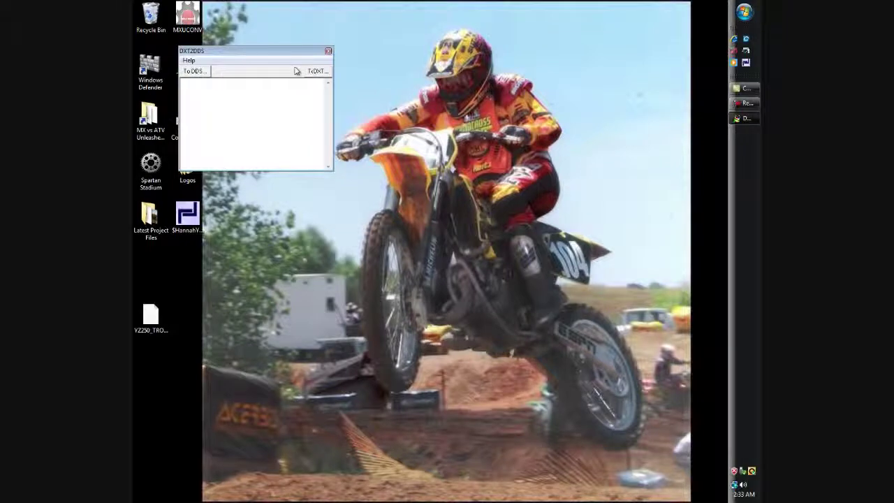
pyautogui.click(316, 71)
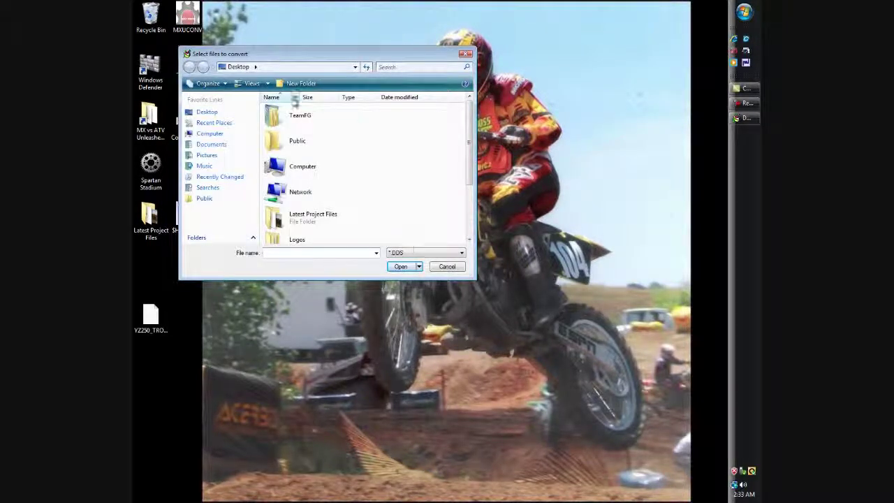
pyautogui.click(471, 231)
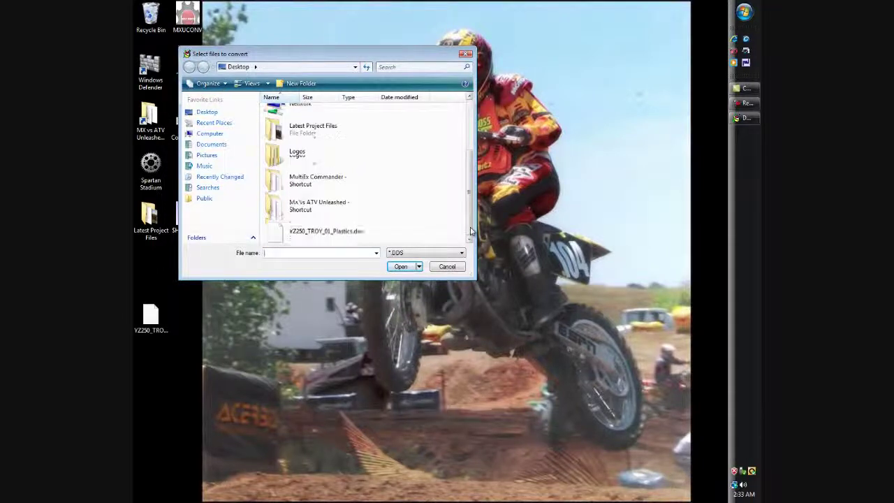
pyautogui.click(300, 232)
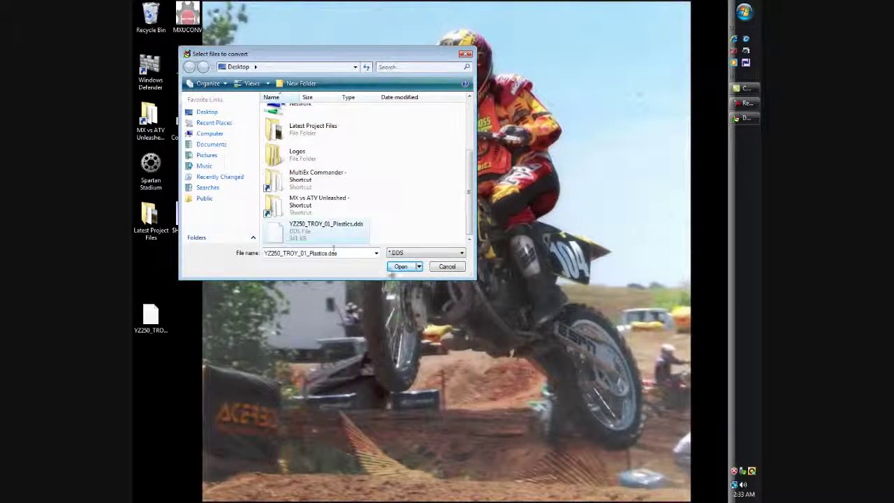
pyautogui.click(401, 267)
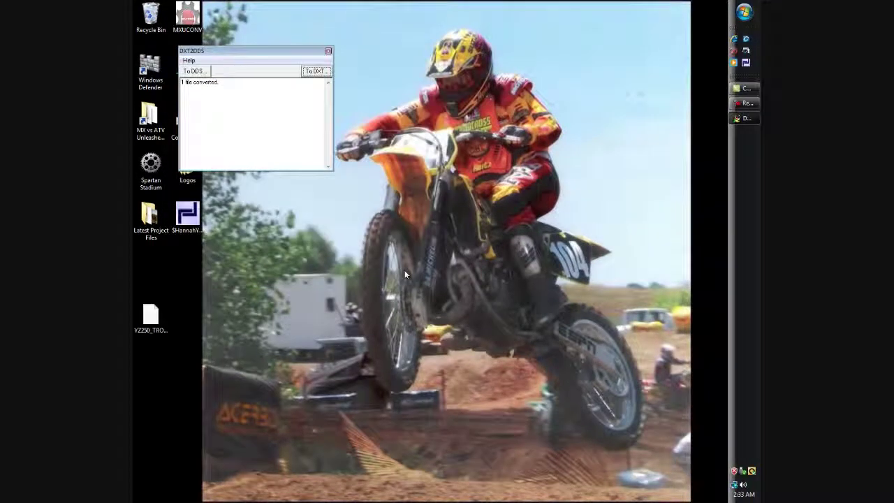
pyautogui.click(328, 51)
# - Move the converted DXT file to the middle of the desktop and delete the leftover YZ250_TROY_01_Plastics.dds file
pyautogui.click(151, 266)
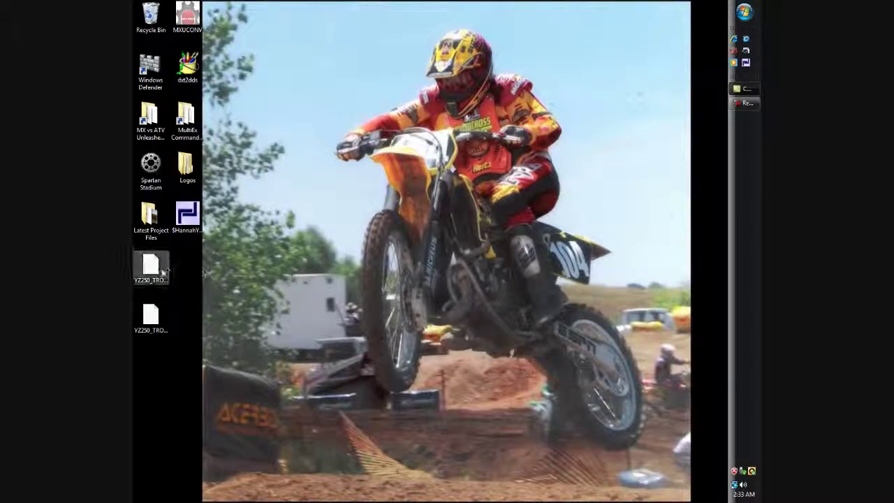
pyautogui.moveTo(151, 265); pyautogui.dragTo(487, 260)
pyautogui.rightClick(140, 318)
pyautogui.click(183, 287)
pyautogui.click(455, 294)
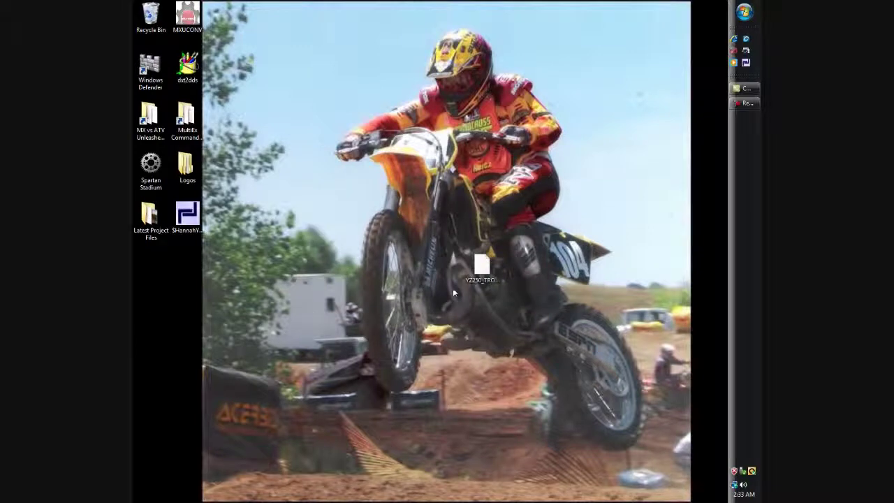
# - Rename the converted texture file as YZ250_TROY_01_Plastics.dxt
pyautogui.rightClick(485, 267)
pyautogui.click(511, 433)
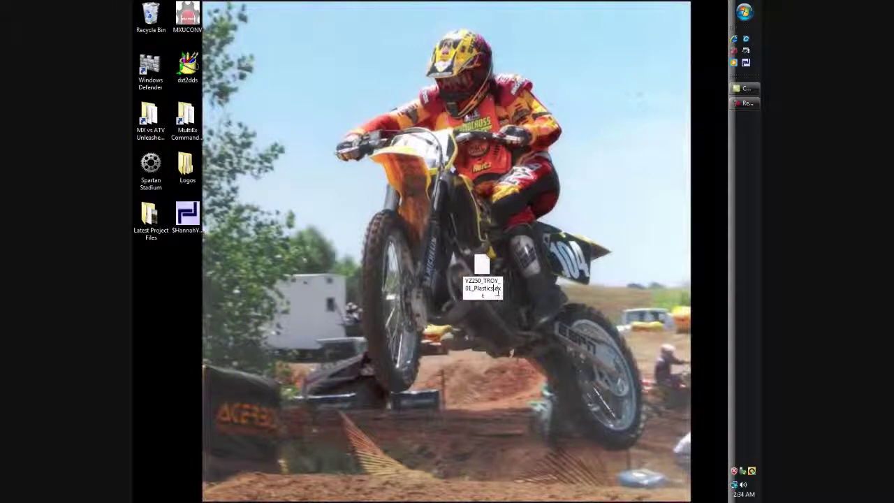
pyautogui.press('Return')
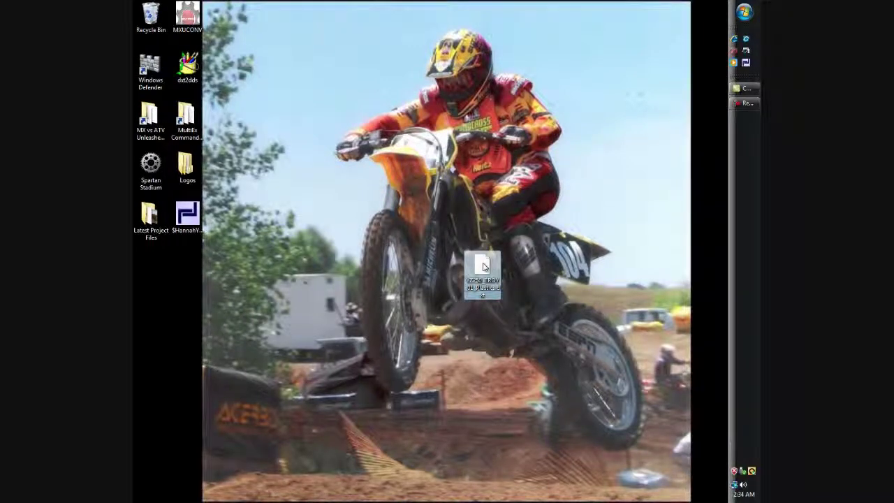
# - Create a folder named Data on the desktop and open it
pyautogui.rightClick(540, 364)
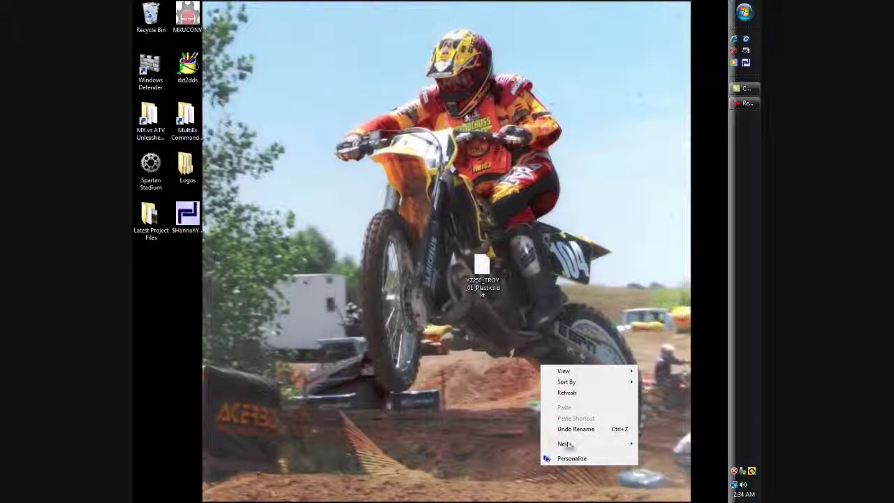
pyautogui.moveTo(618, 444)
pyautogui.click(681, 332)
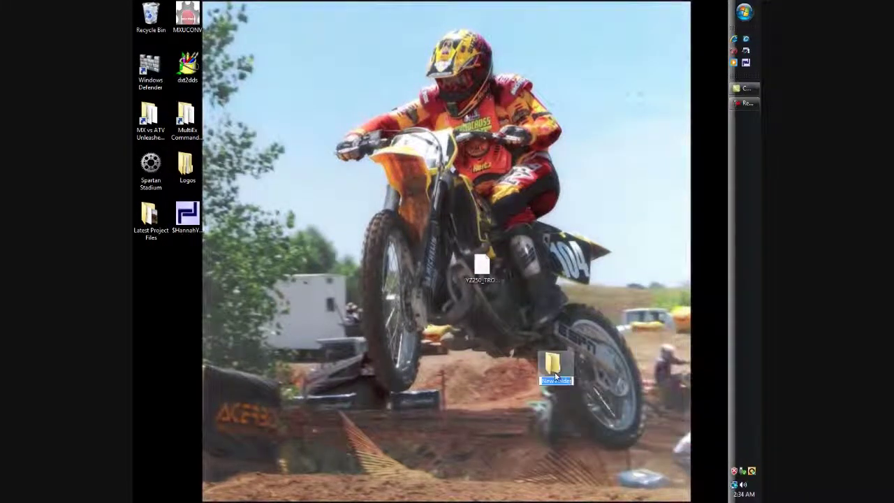
pyautogui.press('BackSpace')
pyautogui.doubleClick(551, 368)
# - Create a subfolder named Veh inside the Data folder and open it
pyautogui.rightClick(355, 174)
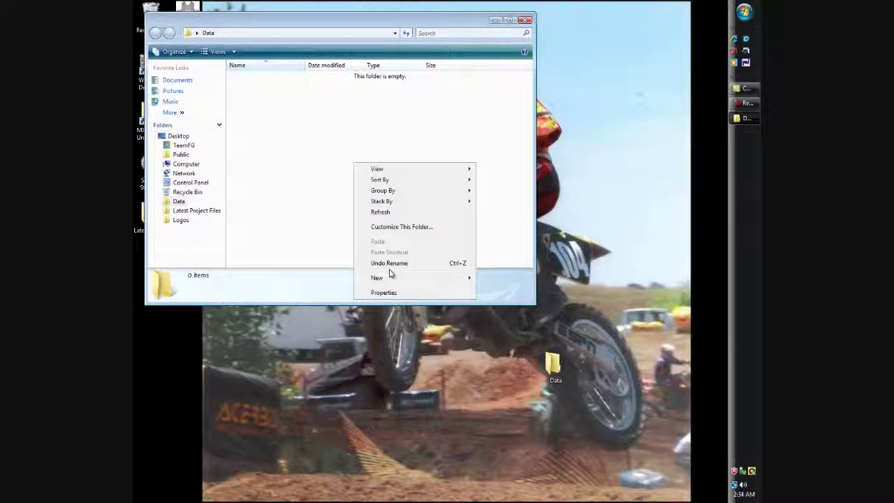
pyautogui.moveTo(388, 277)
pyautogui.click(493, 280)
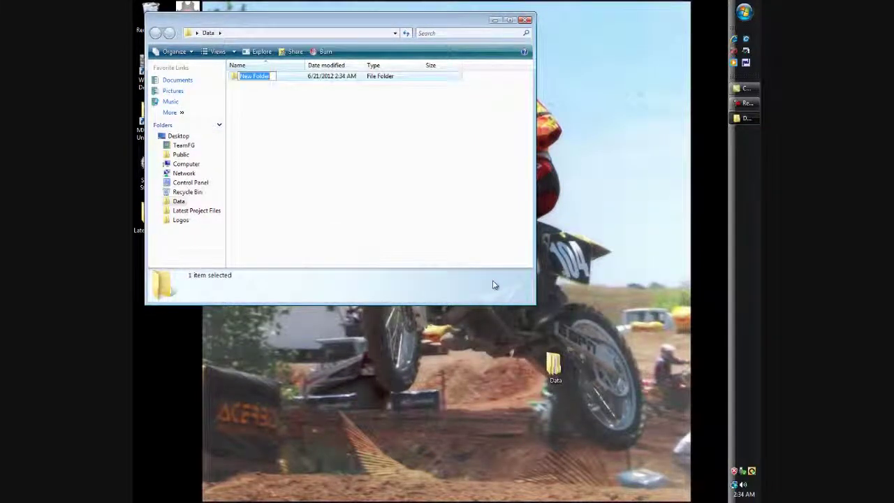
pyautogui.write('Veh')
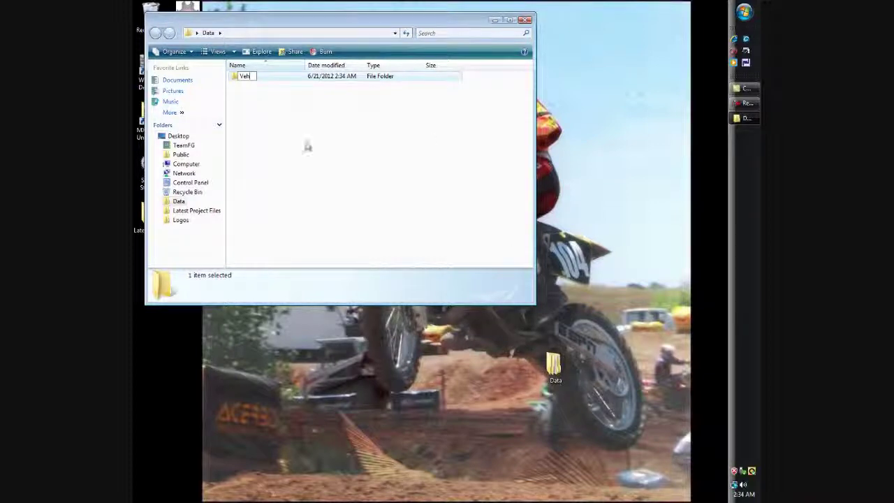
pyautogui.doubleClick(238, 77)
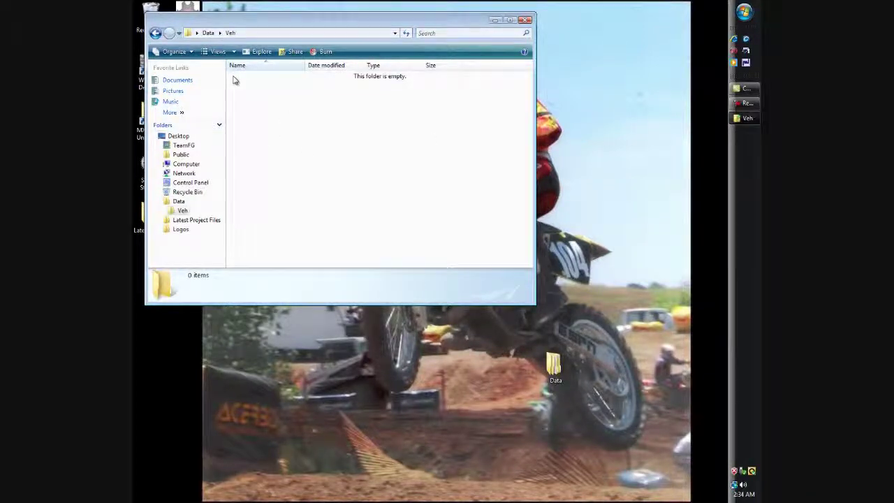
# - Create a subfolder named Tex inside the Veh folder and open it
pyautogui.rightClick(273, 128)
pyautogui.moveTo(334, 245)
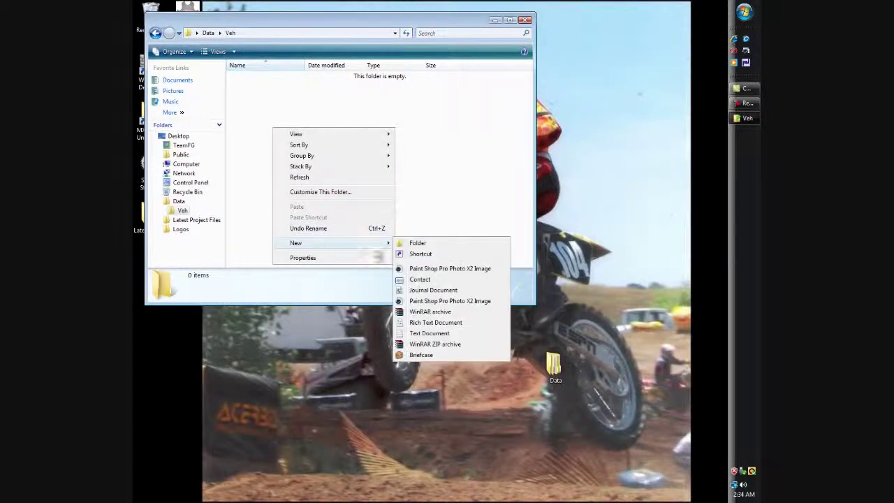
pyautogui.click(427, 242)
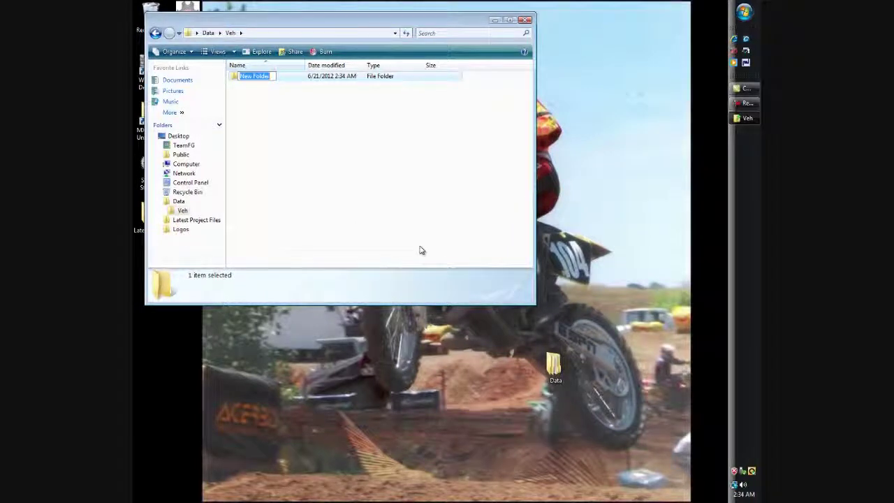
pyautogui.write('Tex')
pyautogui.press('Return')
pyautogui.doubleClick(236, 78)
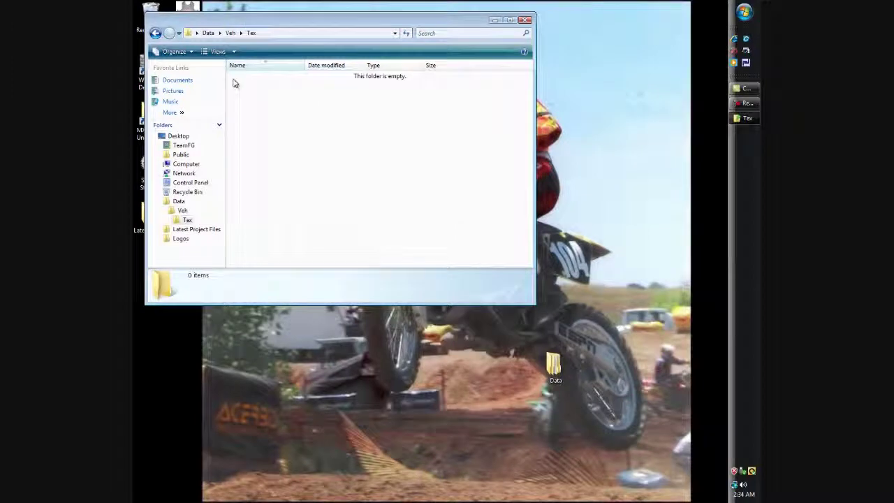
# - Copy YZ250_TROY_01_Plastics.dxt from the desktop into the Tex folder, narrowing the folder window to reach the file
pyautogui.moveTo(535, 210); pyautogui.dragTo(412, 217)
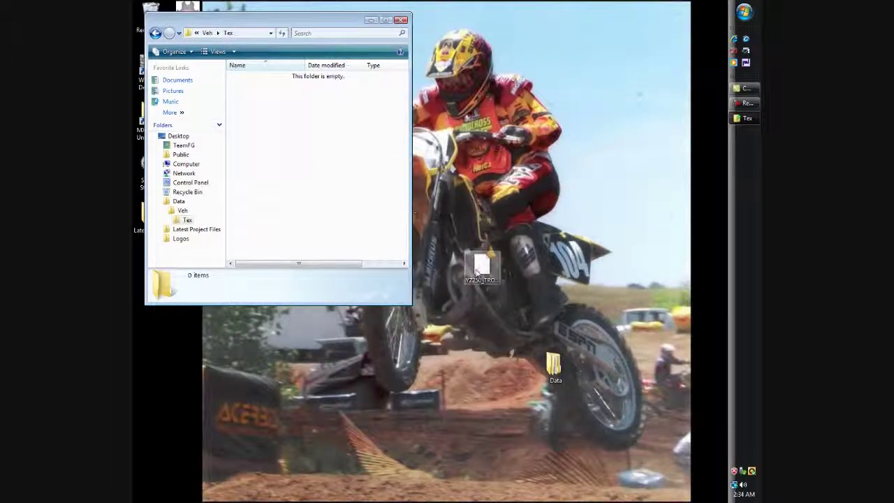
pyautogui.doubleClick(477, 272)
pyautogui.click(497, 301)
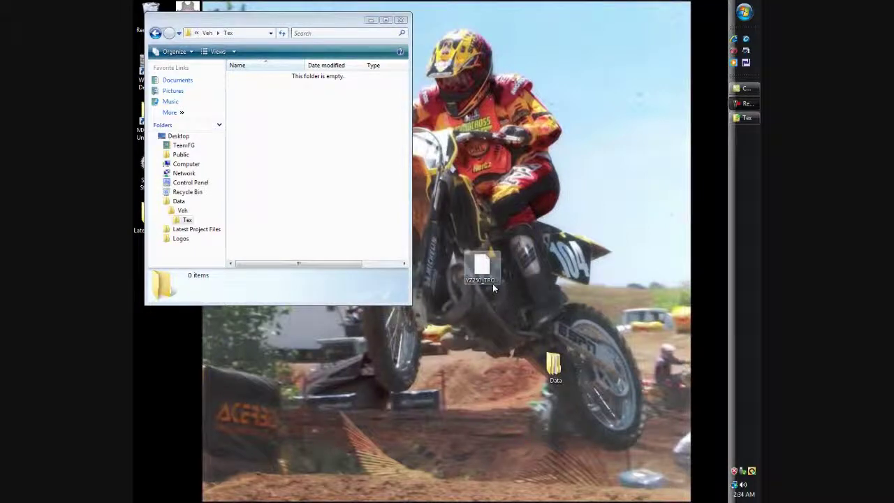
pyautogui.doubleClick(476, 272)
pyautogui.click(500, 299)
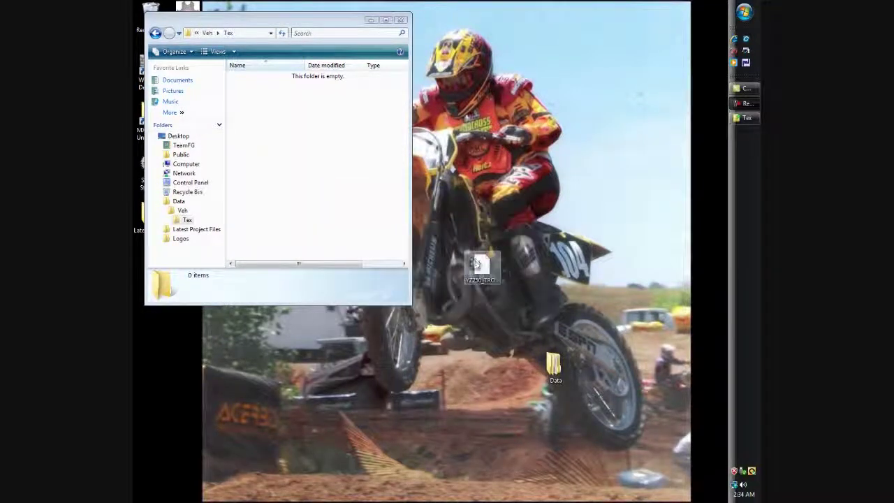
pyautogui.rightClick(477, 263)
pyautogui.click(503, 390)
pyautogui.rightClick(269, 147)
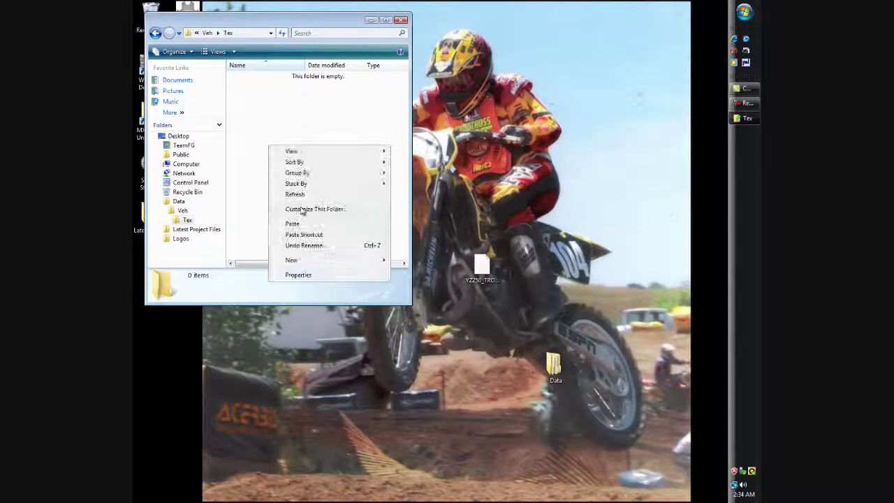
pyautogui.click(315, 224)
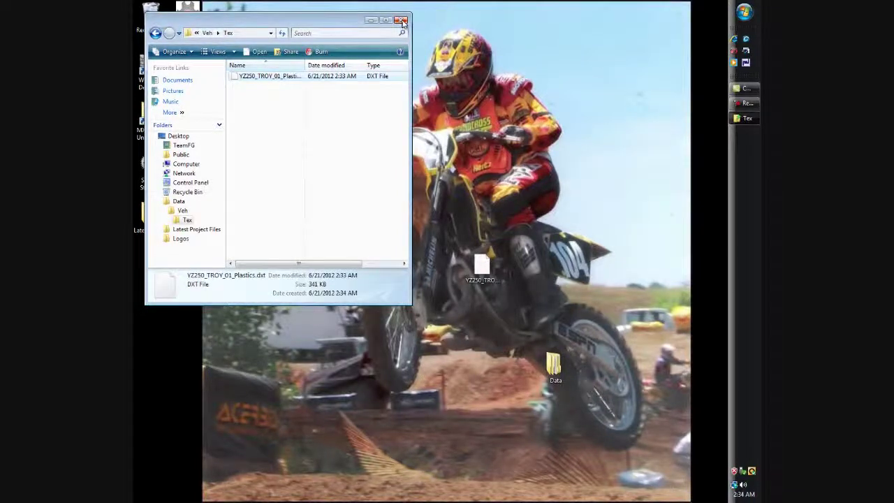
# - Close the Tex folder and delete the original YZ250_TROY_01_Plastics.dxt from the desktop
pyautogui.click(403, 20)
pyautogui.rightClick(475, 277)
pyautogui.click(534, 436)
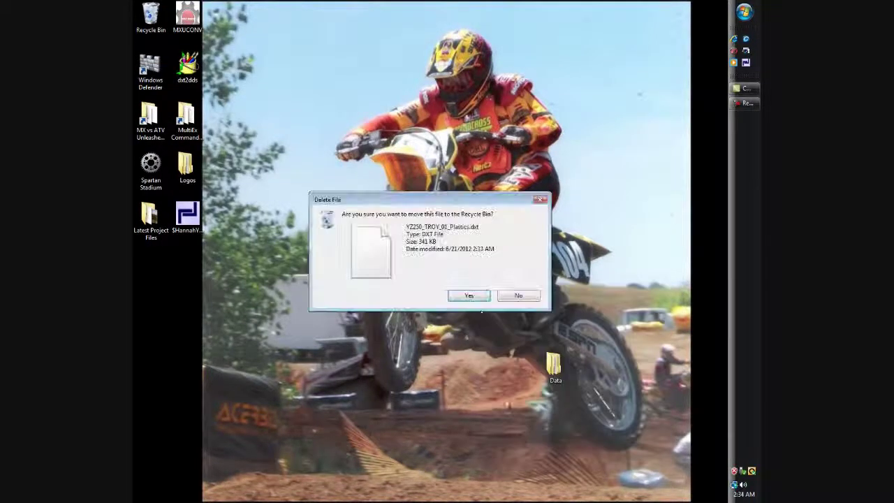
pyautogui.click(468, 295)
# - Check the contents of the Tex folder through Data and Veh, and close the folder window
pyautogui.doubleClick(555, 367)
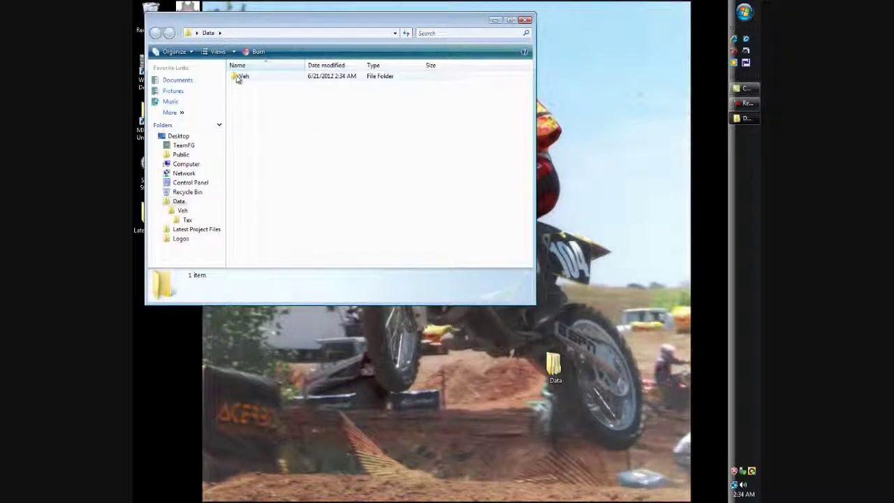
pyautogui.doubleClick(240, 77)
pyautogui.doubleClick(240, 77)
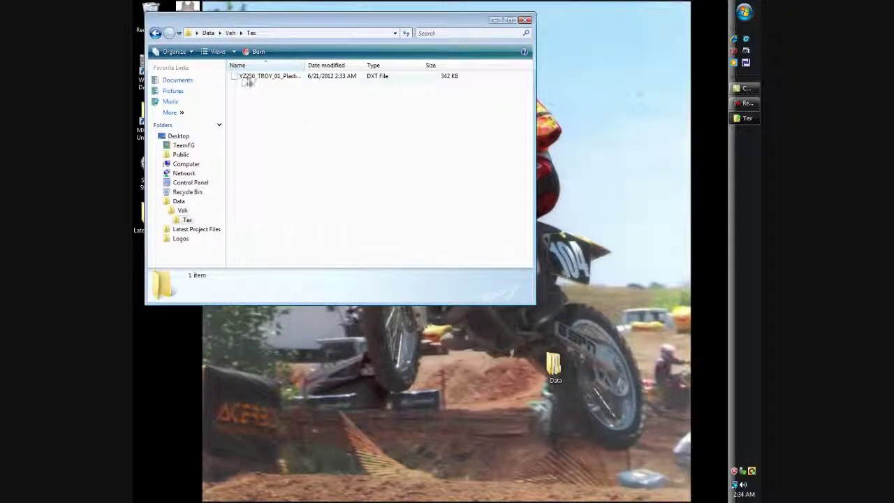
pyautogui.click(525, 20)
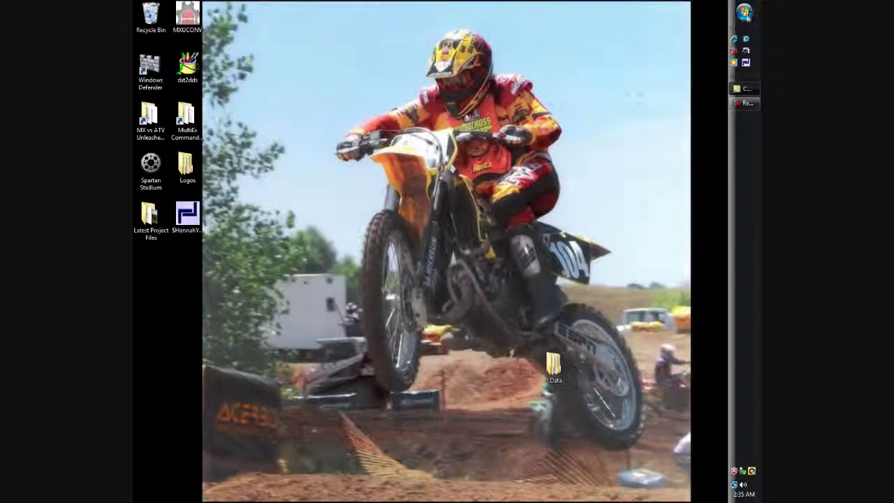
# - Launch MultiEx Commander
pyautogui.click(745, 62)
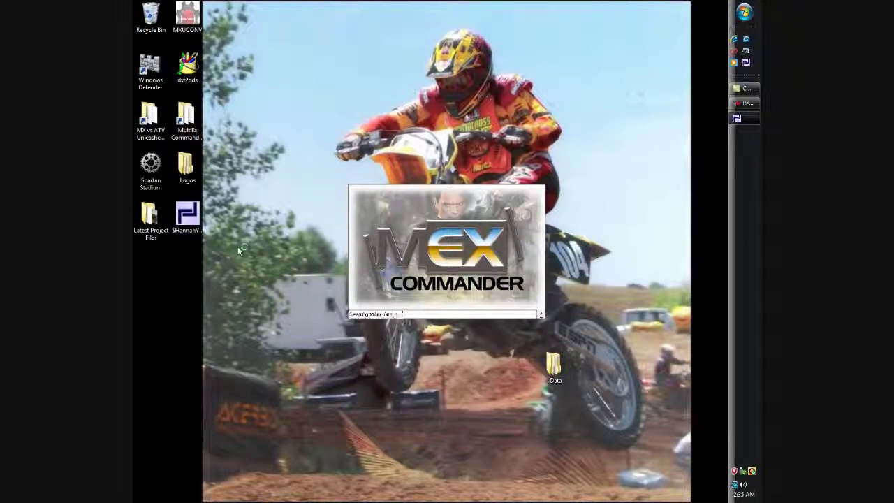
pyautogui.doubleClick(190, 236)
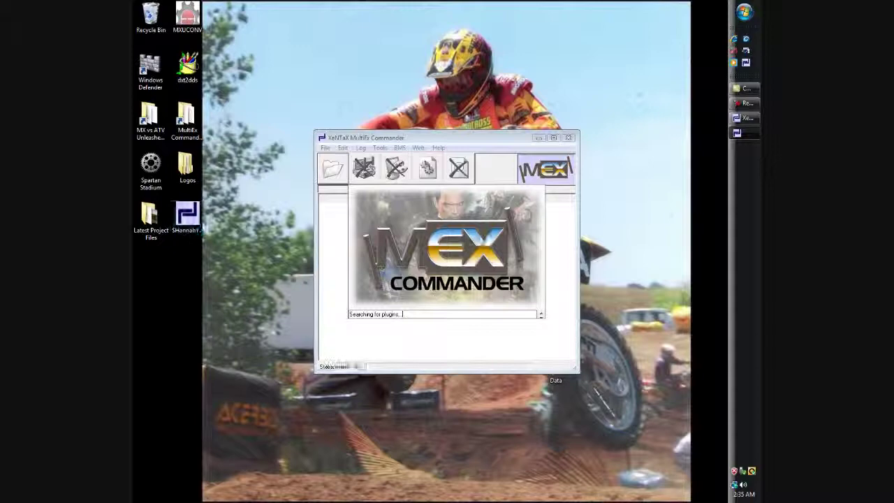
pyautogui.click(538, 184)
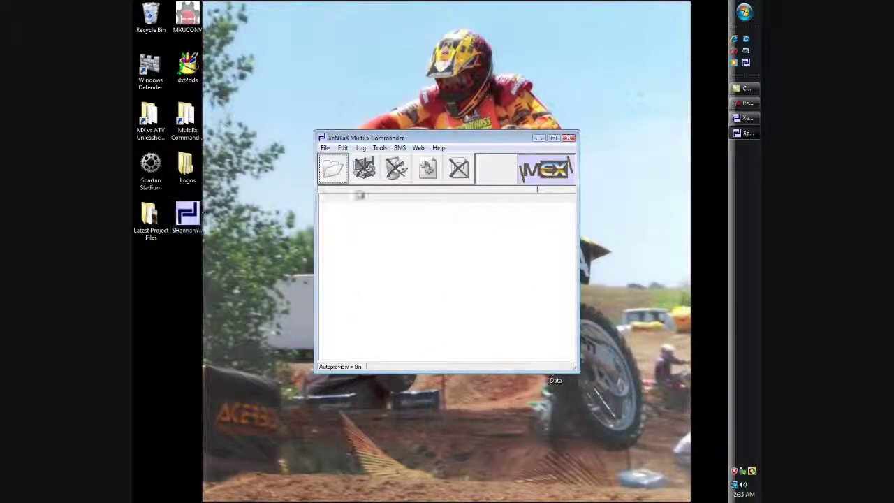
# - Start a new archive in the *.PAK (MXvsATVUnleashed) format and open its Create Wizard
pyautogui.click(325, 148)
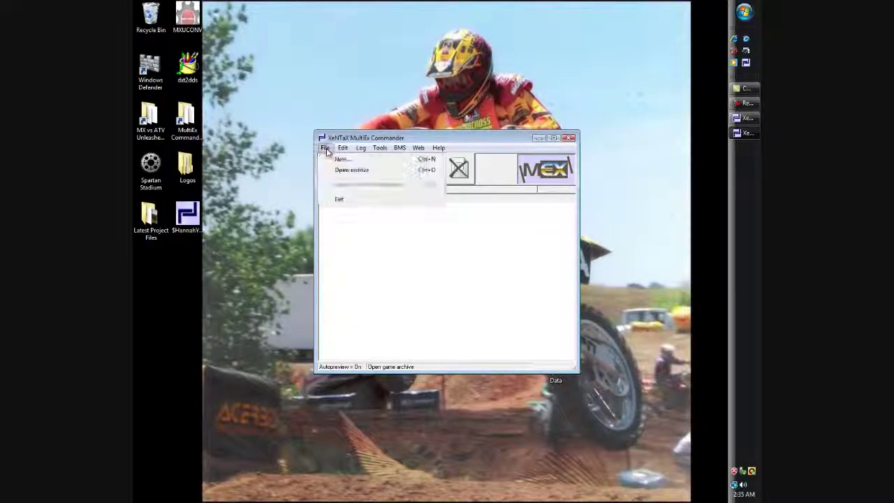
pyautogui.click(342, 159)
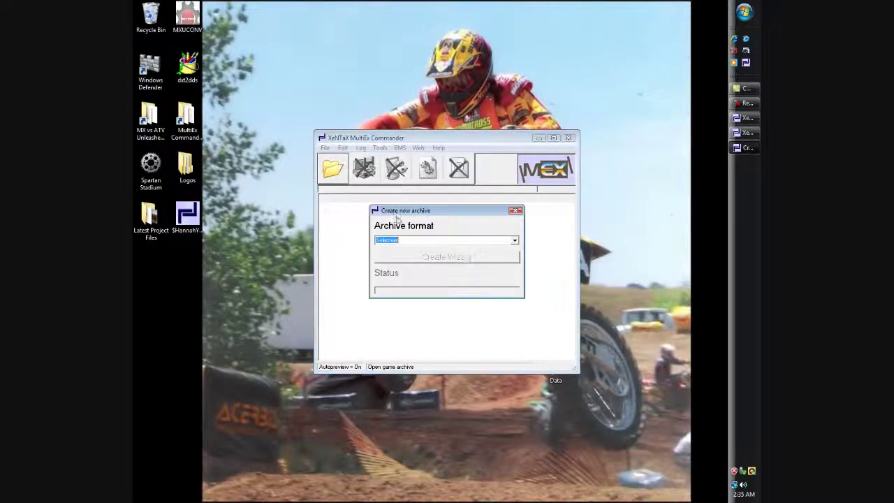
pyautogui.click(516, 241)
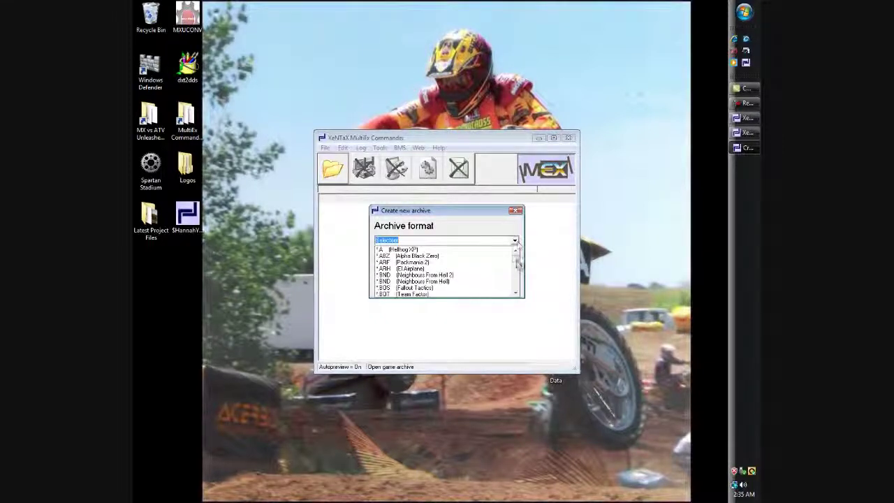
pyautogui.moveTo(517, 257); pyautogui.dragTo(516, 274)
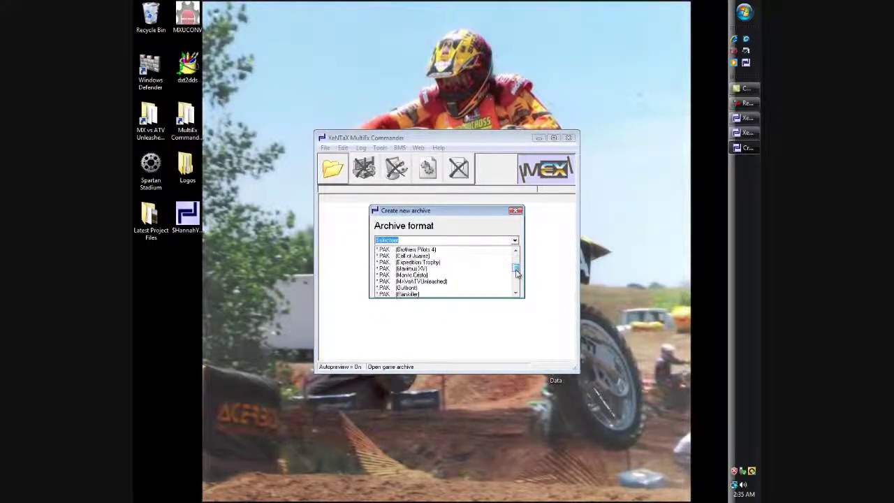
pyautogui.click(447, 281)
pyautogui.click(451, 260)
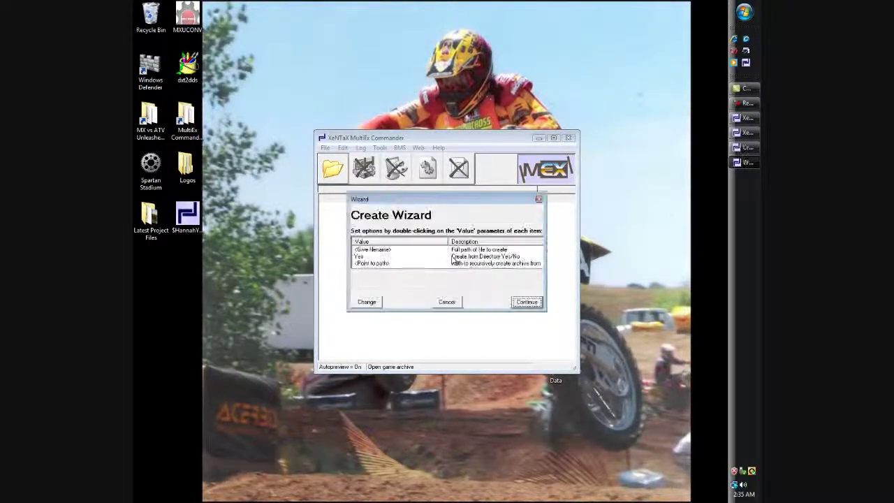
# - Set the archive's output file to $HannahYZ250.pak in the Data folder, copying the file name before saving
pyautogui.click(372, 250)
pyautogui.click(366, 301)
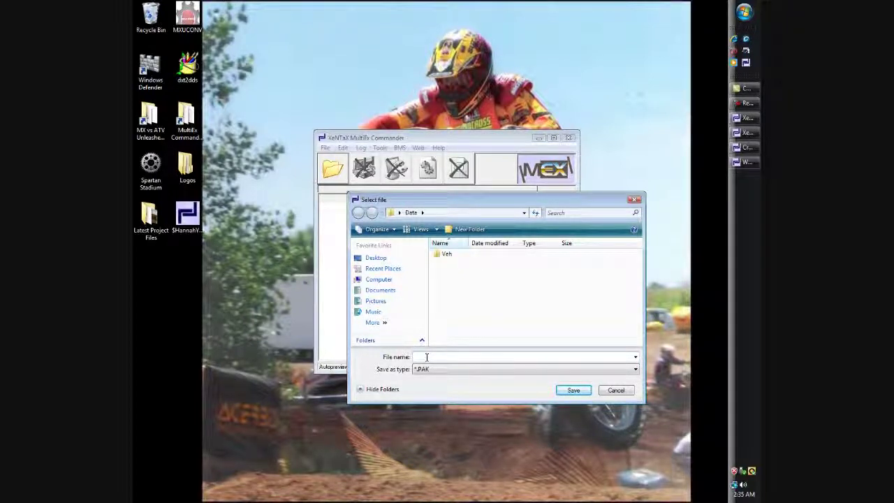
pyautogui.write('$H')
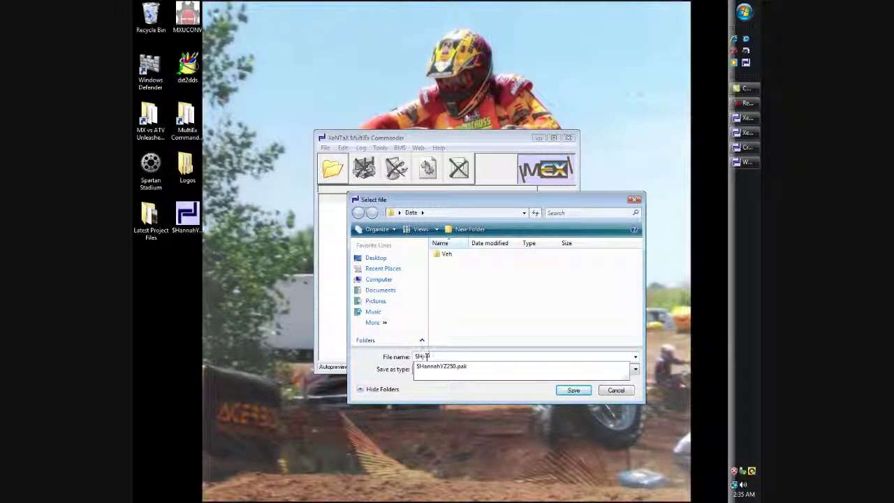
pyautogui.write('annah')
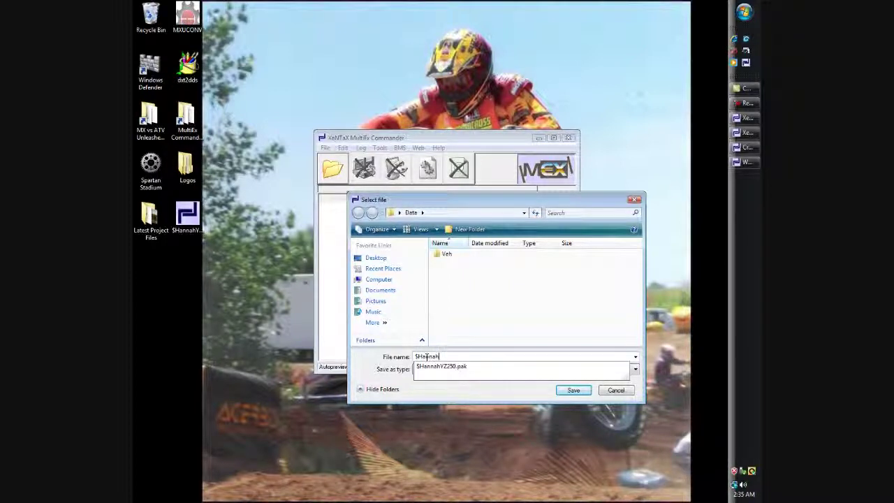
pyautogui.write('YZ250.pak')
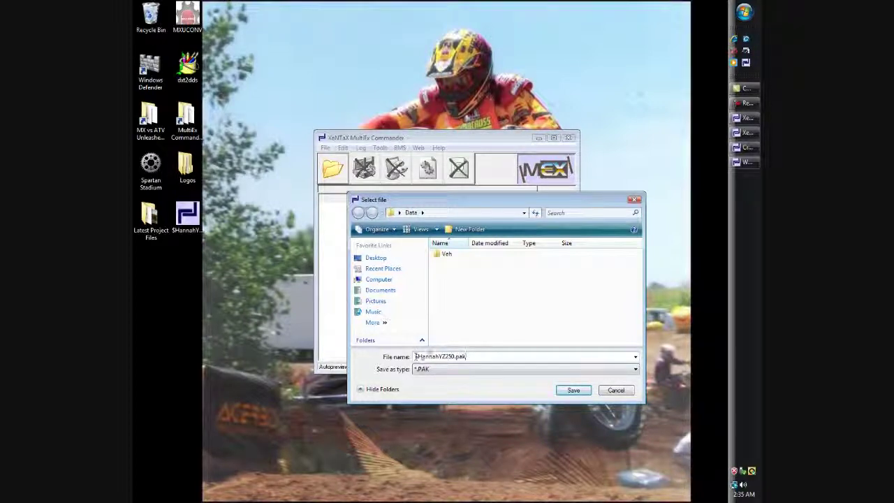
pyautogui.moveTo(466, 356); pyautogui.dragTo(417, 356)
pyautogui.rightClick(418, 356)
pyautogui.click(490, 384)
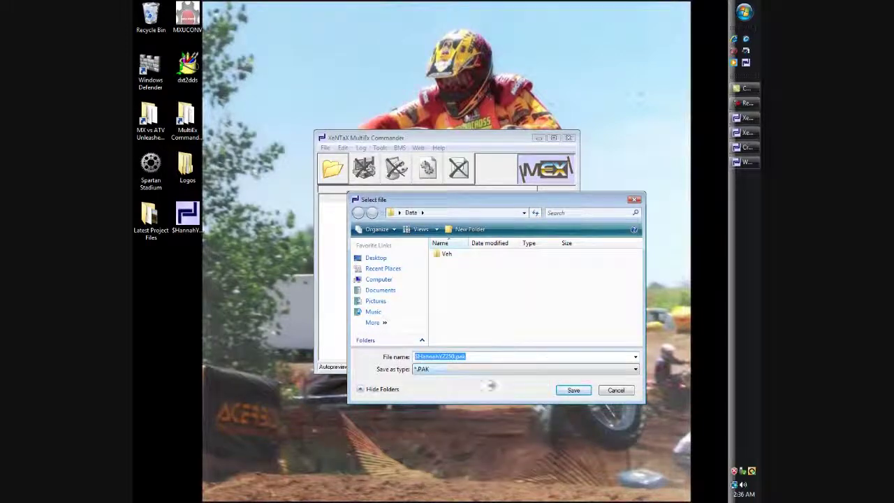
pyautogui.click(569, 388)
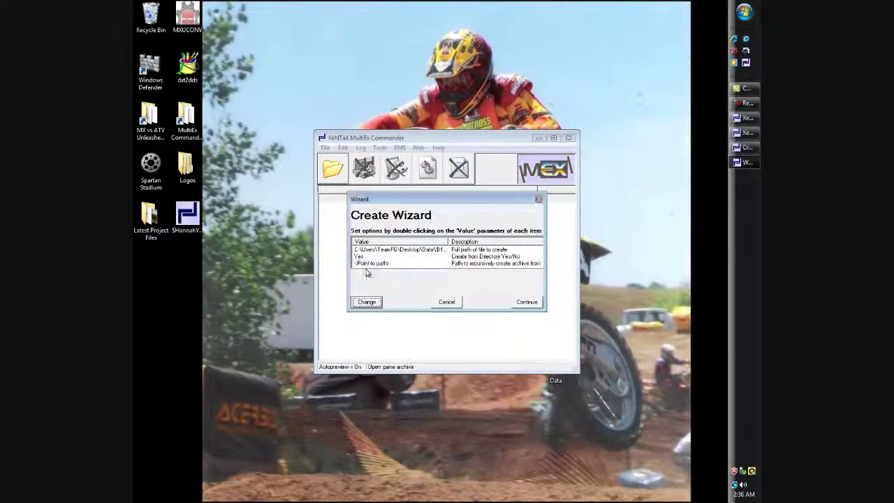
# - Set the archive's source path to the Data folder using the copied file name $HannahYZ250.pak, and create the archive
pyautogui.click(370, 262)
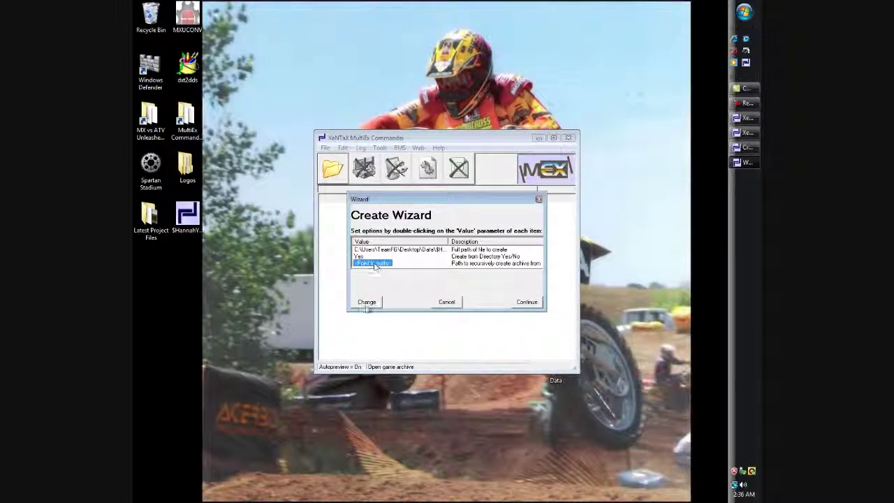
pyautogui.click(367, 301)
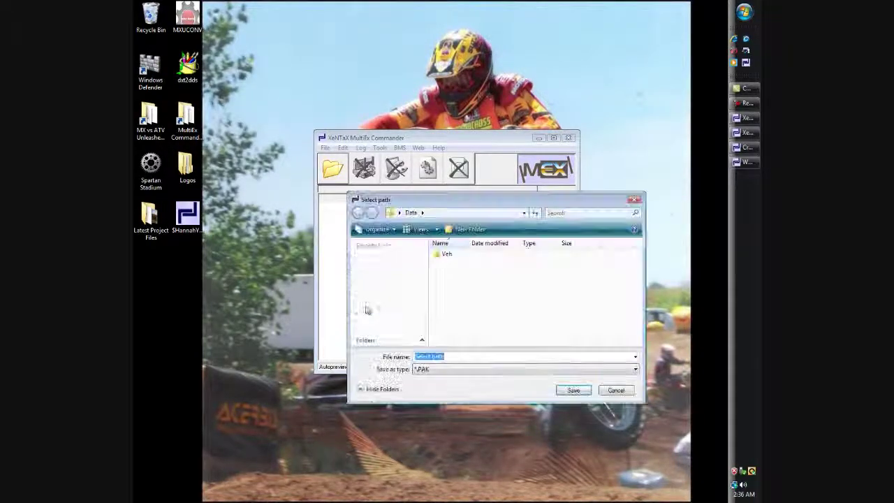
pyautogui.press('Delete')
pyautogui.rightClick(453, 357)
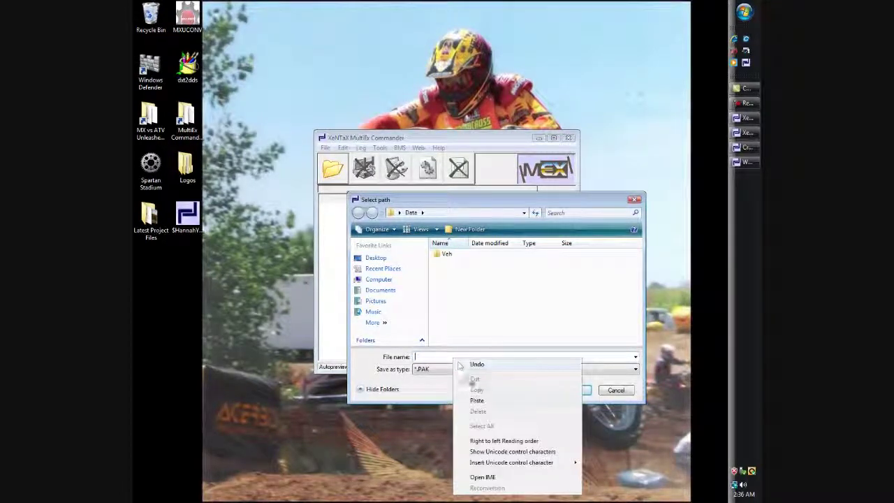
pyautogui.click(476, 400)
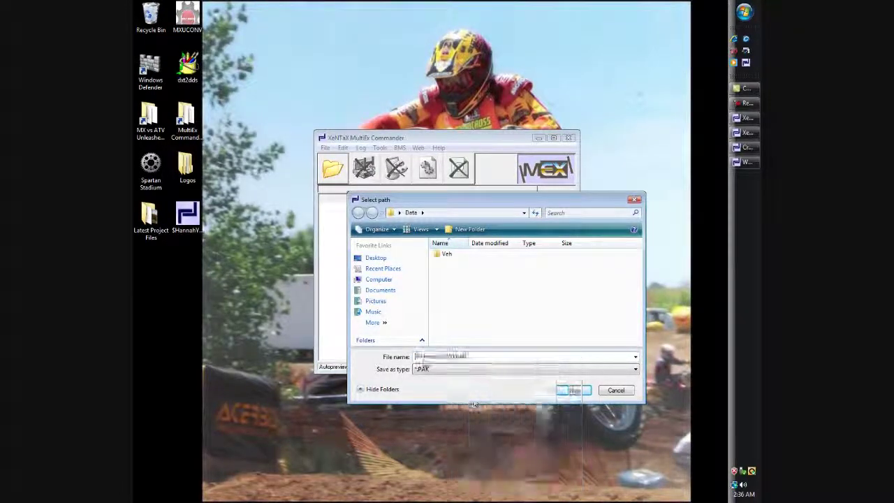
pyautogui.click(566, 390)
pyautogui.click(528, 305)
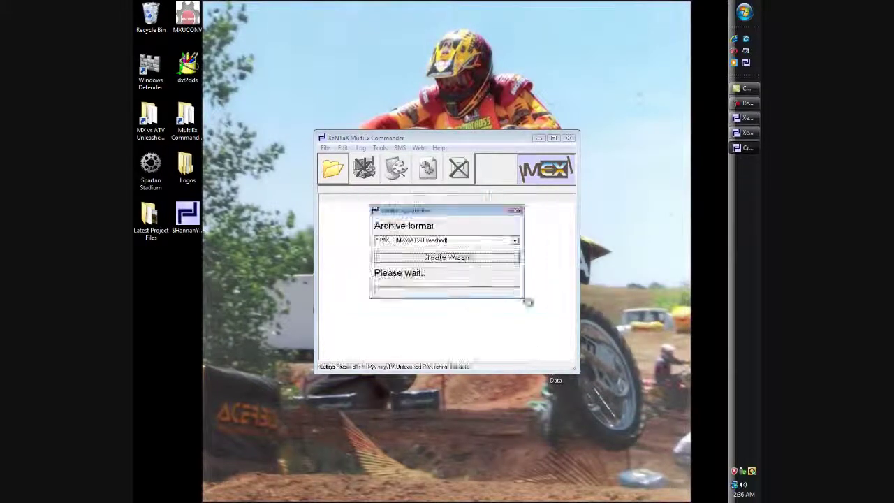
# - Close both MultiEx Commander windows and check the Data folder for the $HannahYZ250 archive
pyautogui.click(568, 139)
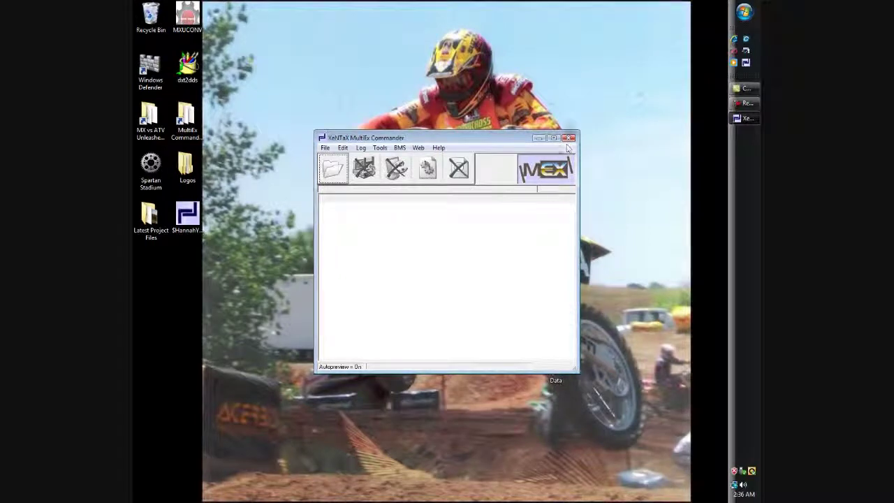
pyautogui.click(568, 139)
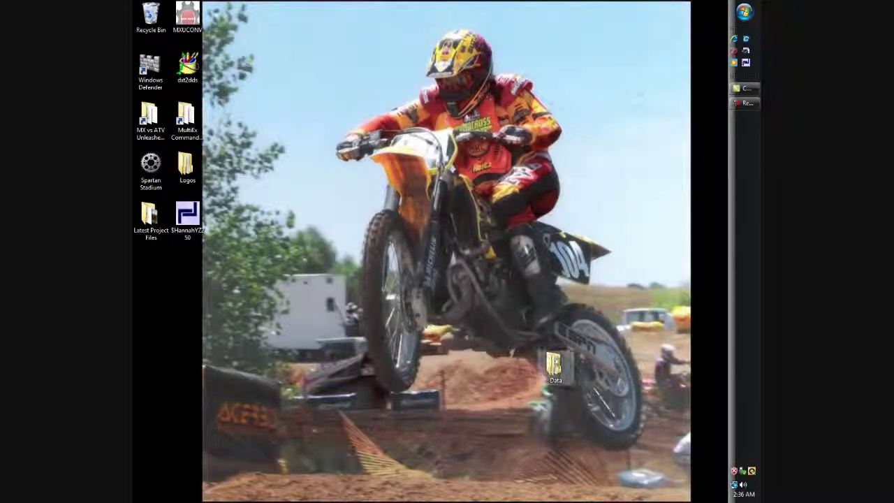
pyautogui.doubleClick(555, 364)
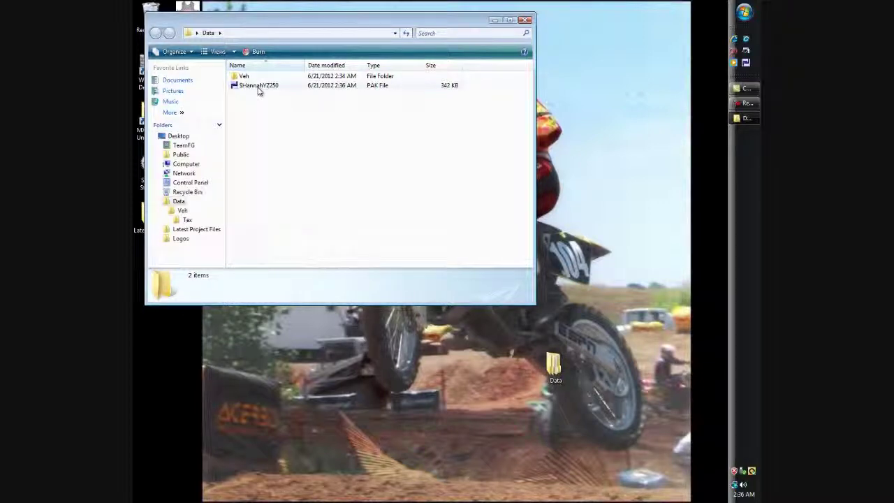
pyautogui.click(525, 19)
# - Open the data folder inside the MX vs ATV Unleashed game folder, look over its PAK files, and close the window
pyautogui.doubleClick(150, 122)
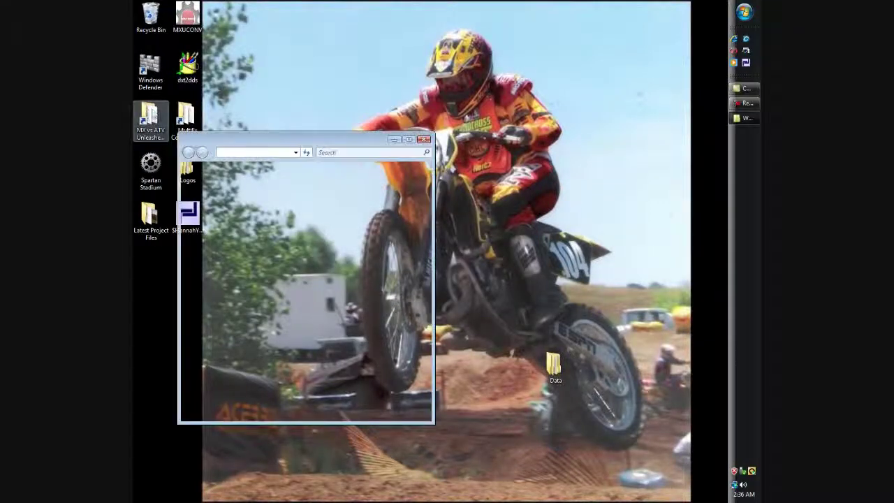
pyautogui.doubleClick(279, 195)
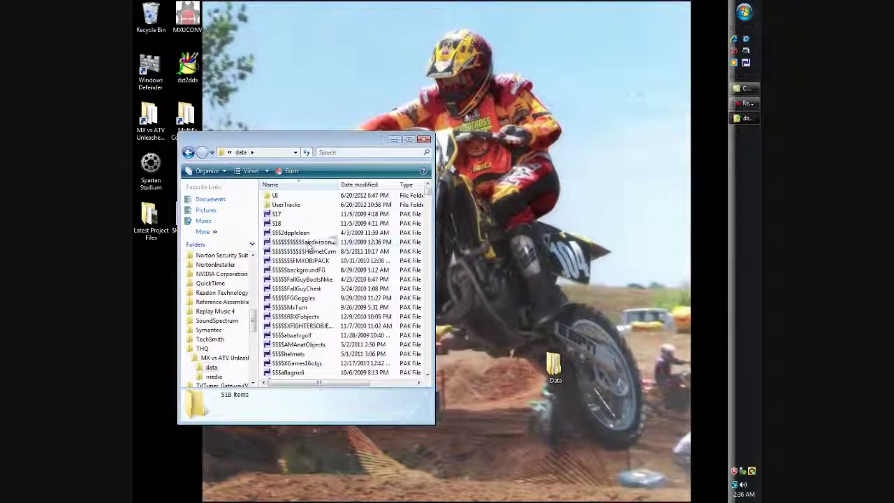
pyautogui.click(424, 139)
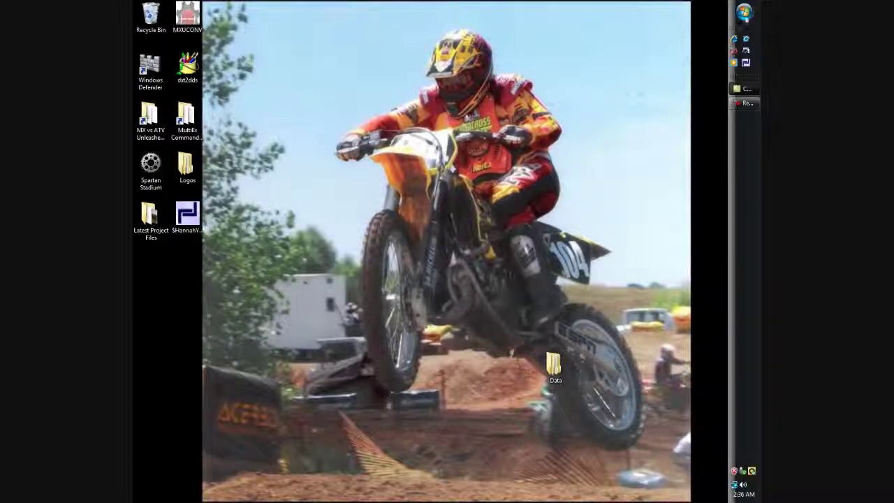
# - Launch MX vs. ATV Unleashed and load the existing player profile
pyautogui.click(744, 12)
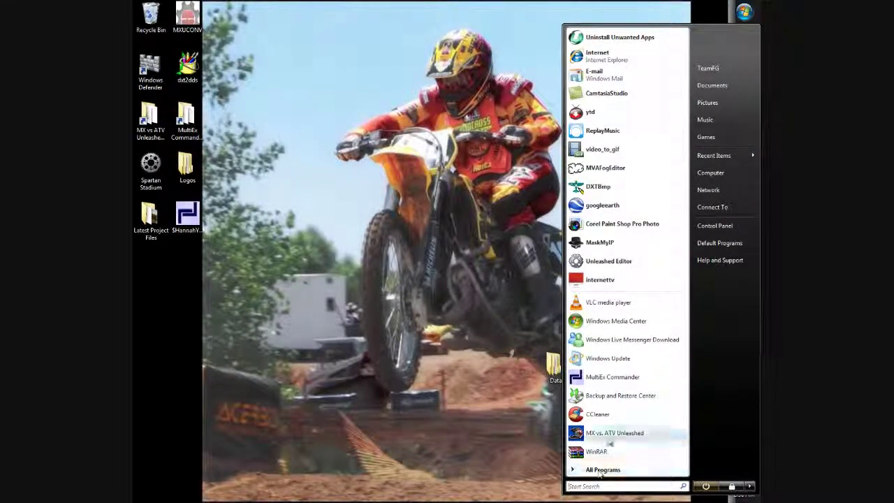
pyautogui.click(610, 434)
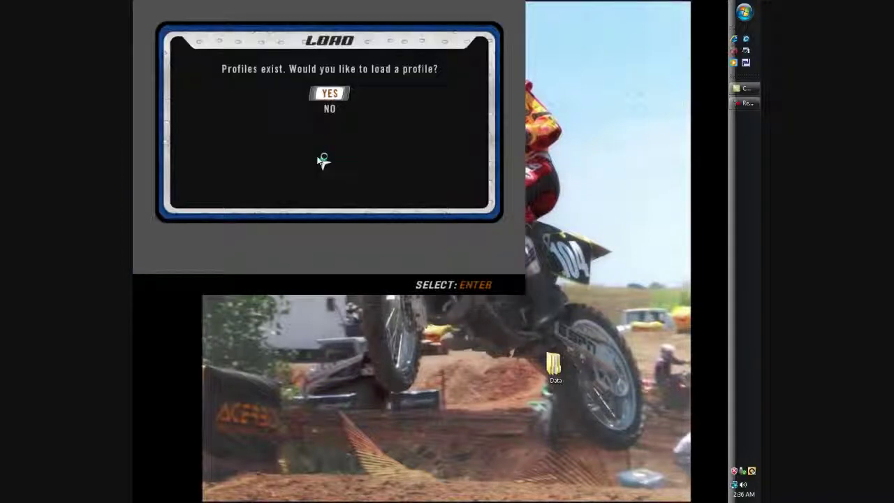
pyautogui.click(329, 93)
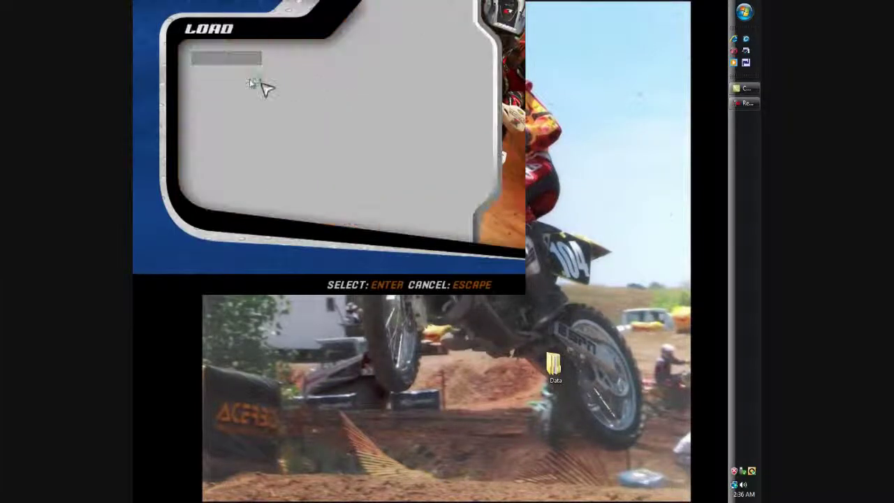
pyautogui.click(210, 58)
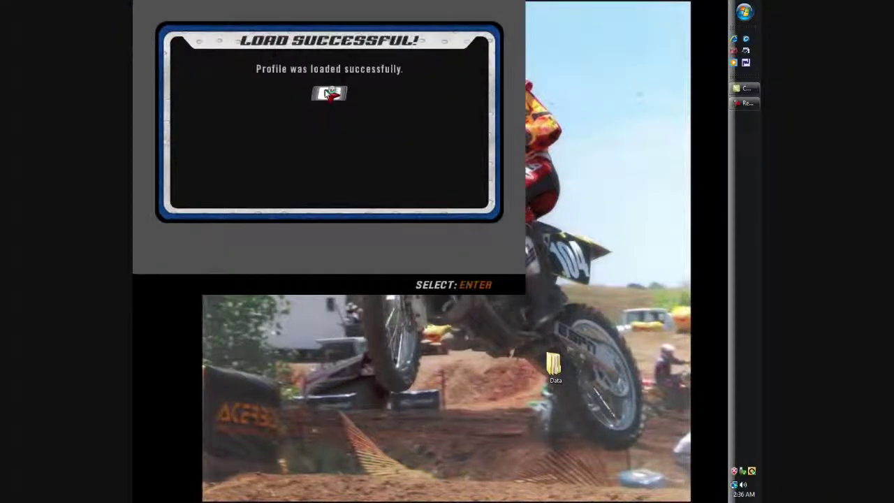
pyautogui.click(330, 93)
# - Back out of the Custom Tracks setup, select the Savannah track, and open vehicle customization from the player options
pyautogui.click(281, 78)
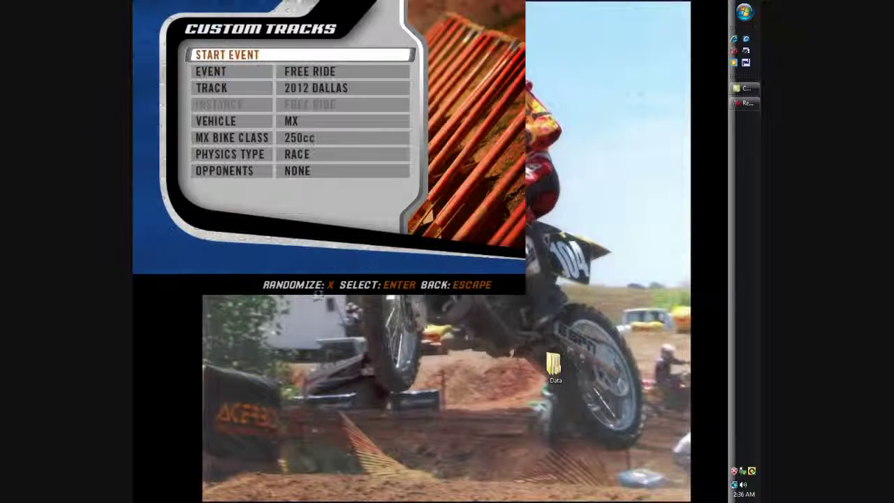
pyautogui.click(442, 284)
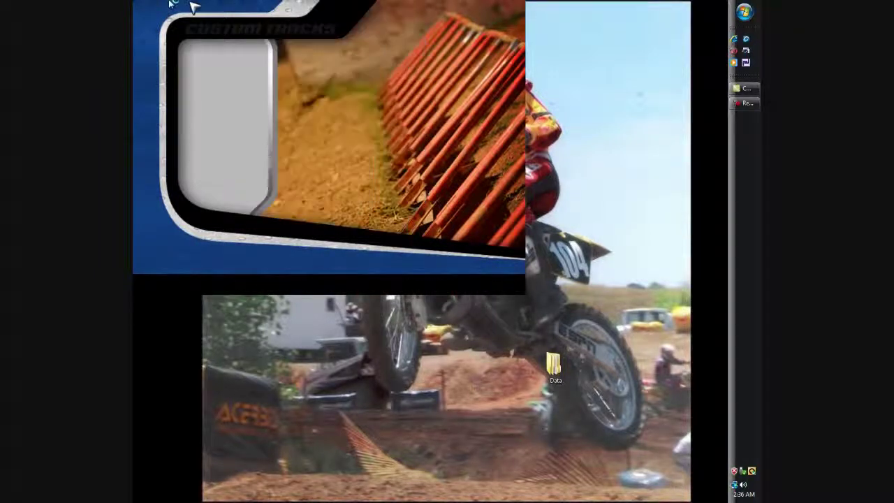
pyautogui.click(214, 60)
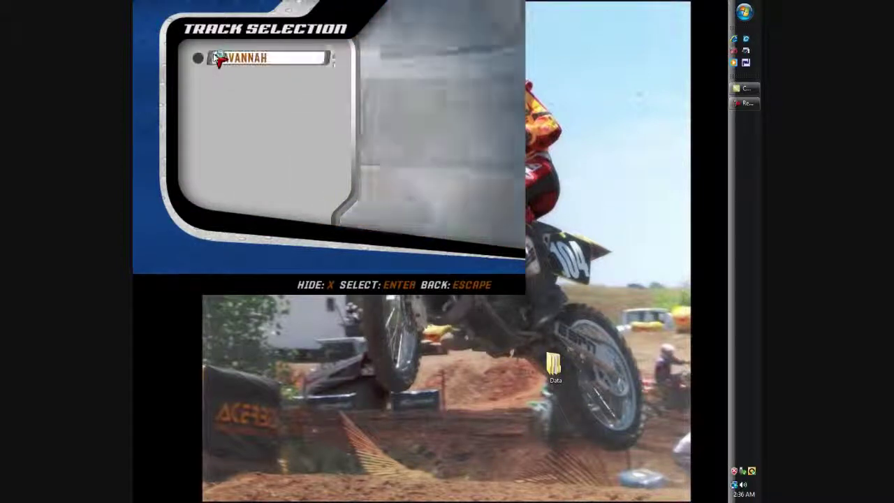
pyautogui.click(218, 57)
pyautogui.click(218, 59)
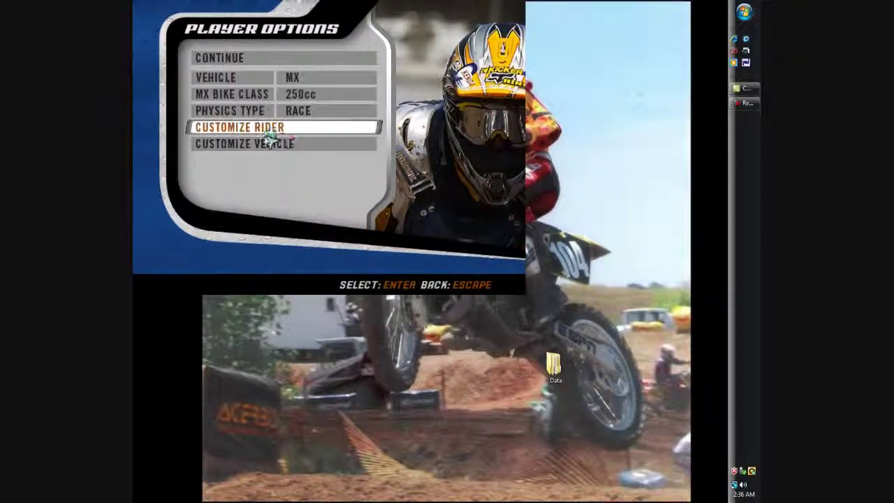
pyautogui.click(267, 134)
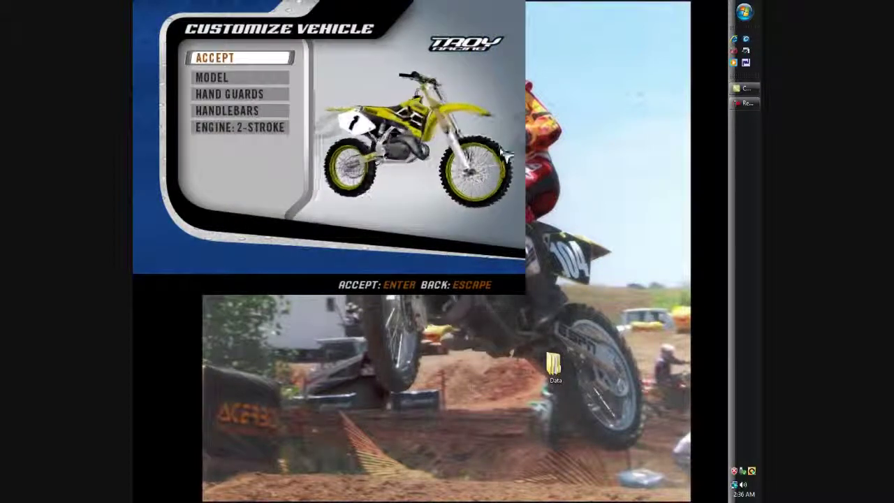